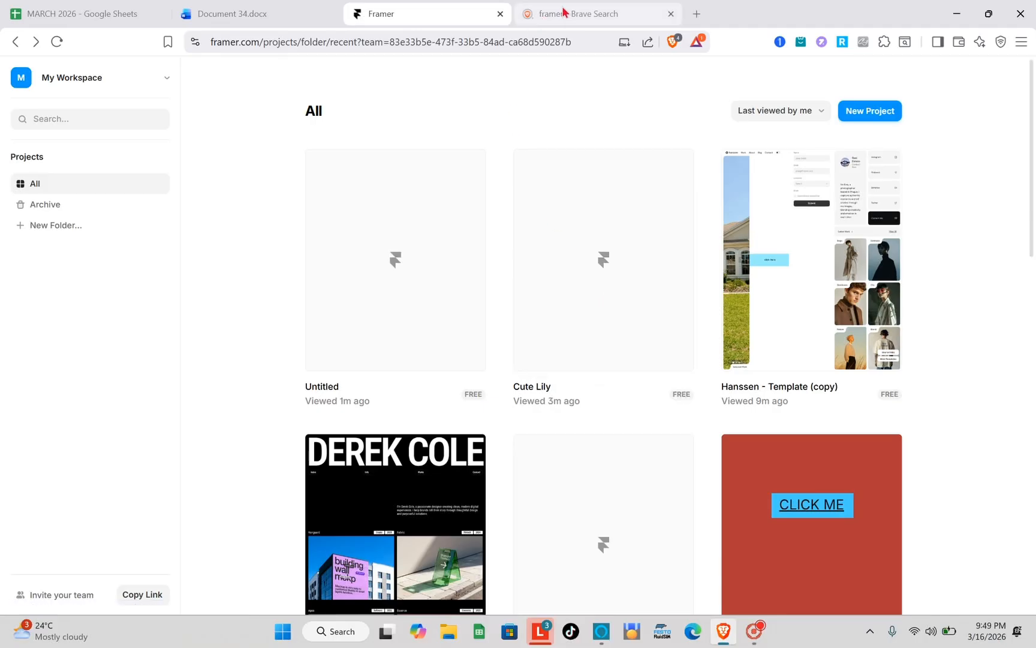
- Search the web for "framer" and open the official Framer website from the results
left_click(563, 12)
key("ctrl+shift+Tab")
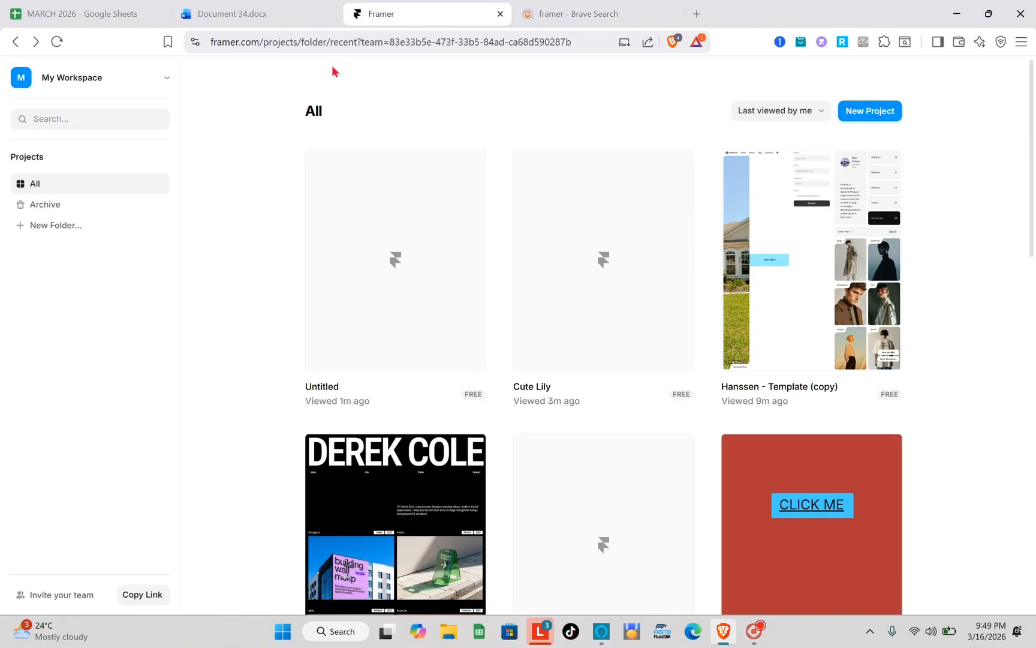
left_click(638, 7)
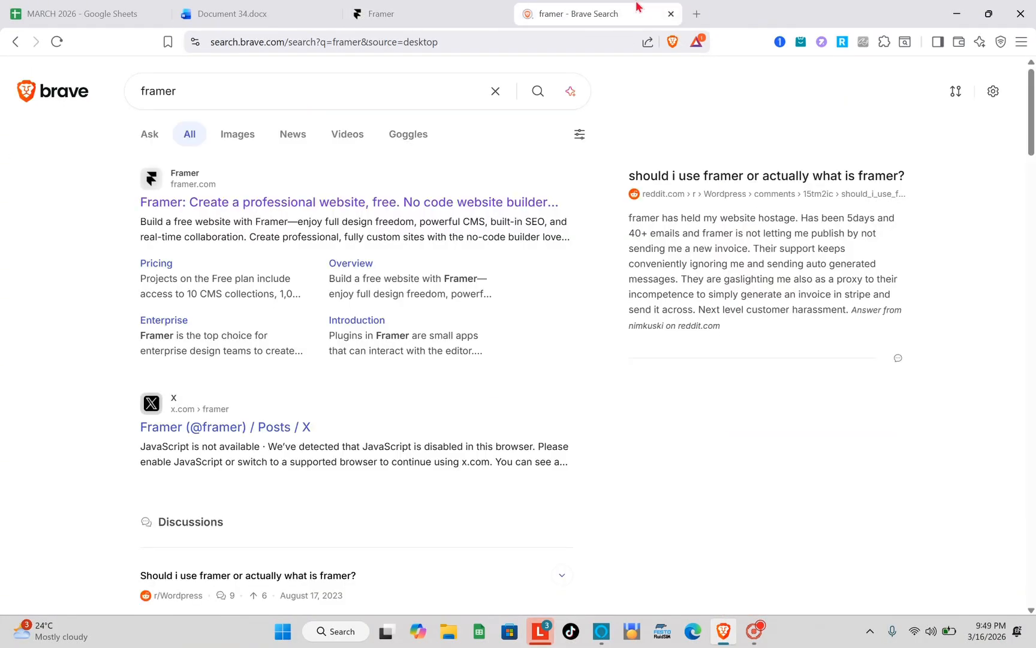
left_click(274, 82)
key("Return")
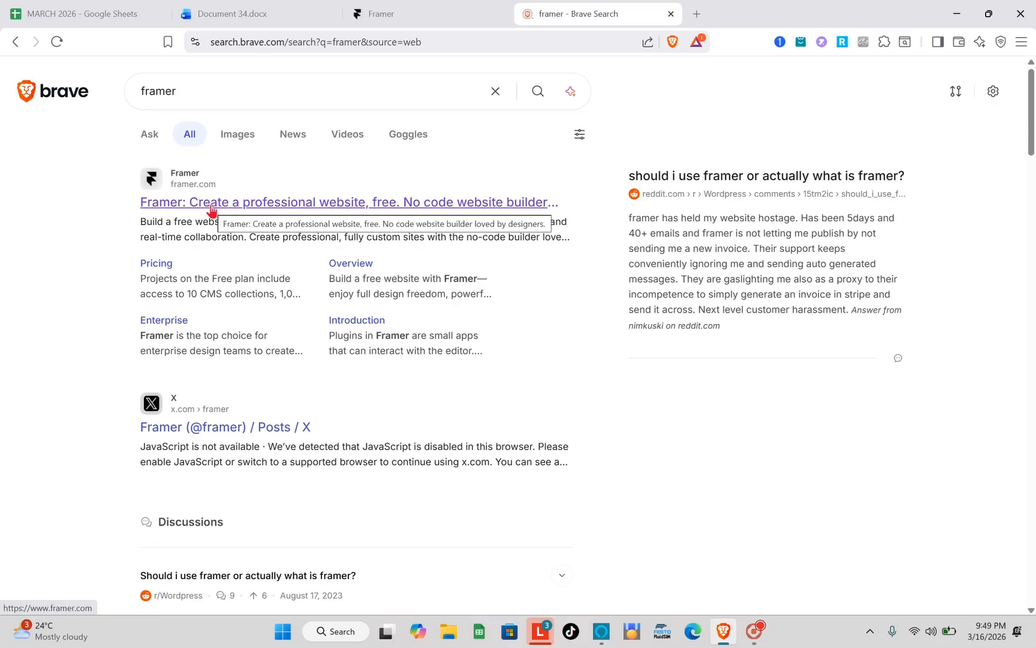
left_click(210, 205)
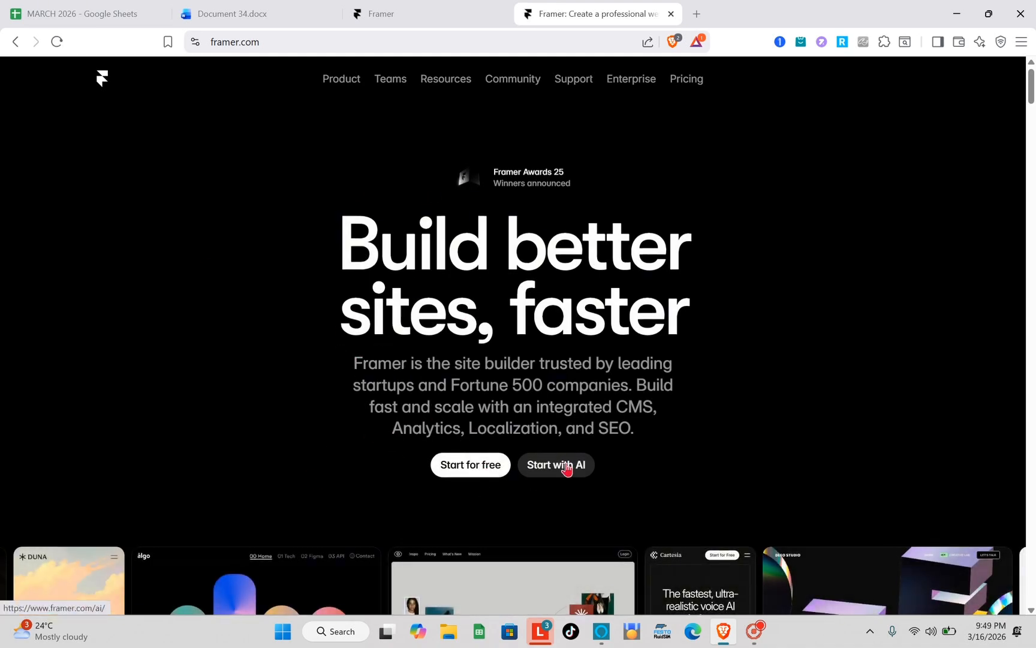
- Look over the Framer home page and choose to start for free, opening the projects dashboard
scroll(567, 466, "down", 4)
scroll(569, 469, "down", 8)
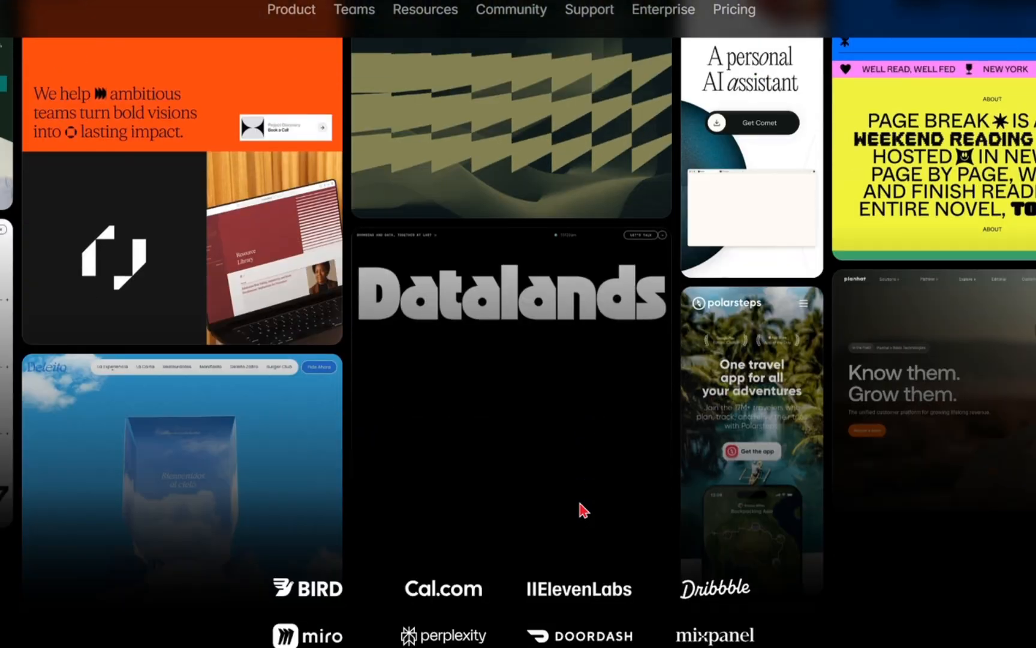
scroll(580, 503, "down", 5)
scroll(580, 503, "up", 12)
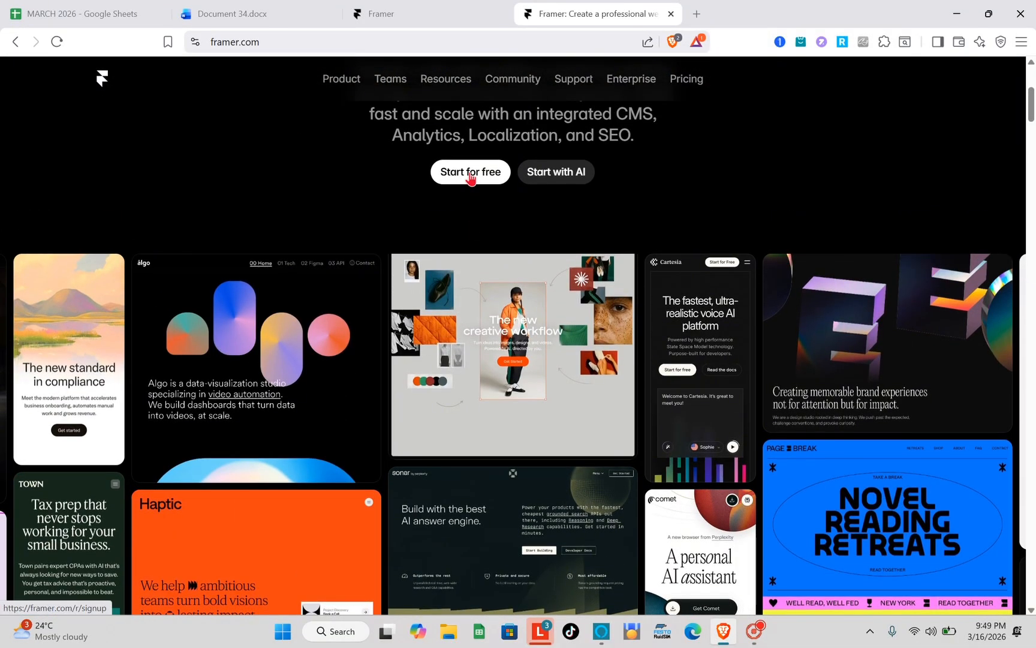
left_click(471, 173)
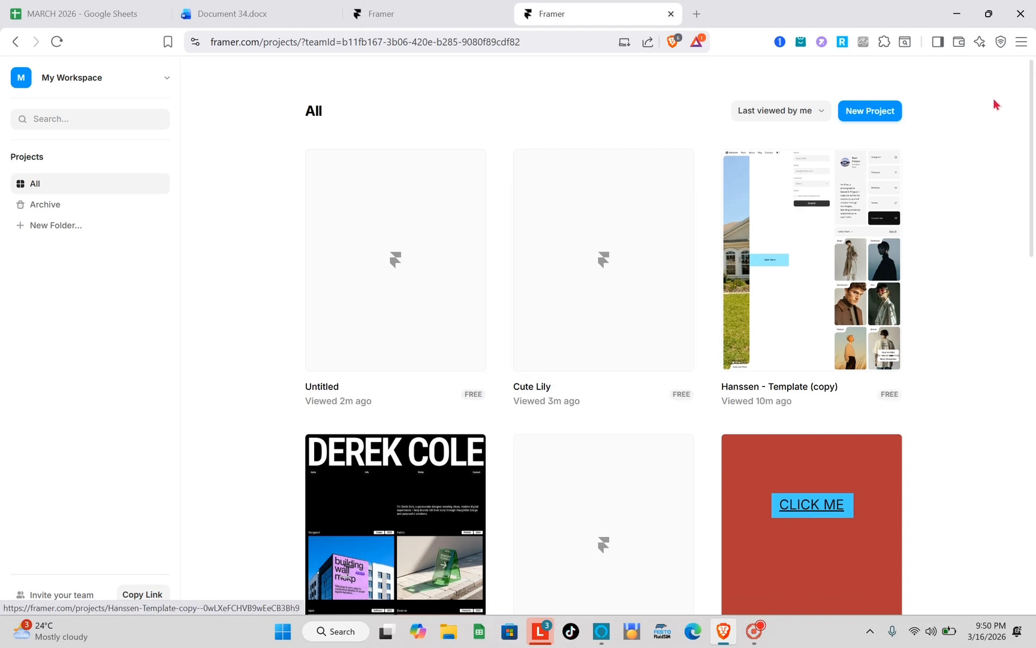
- Create a new project, browse the Business, Agency, Resume and Portfolio templates, and choose the Blank project
left_click(891, 113)
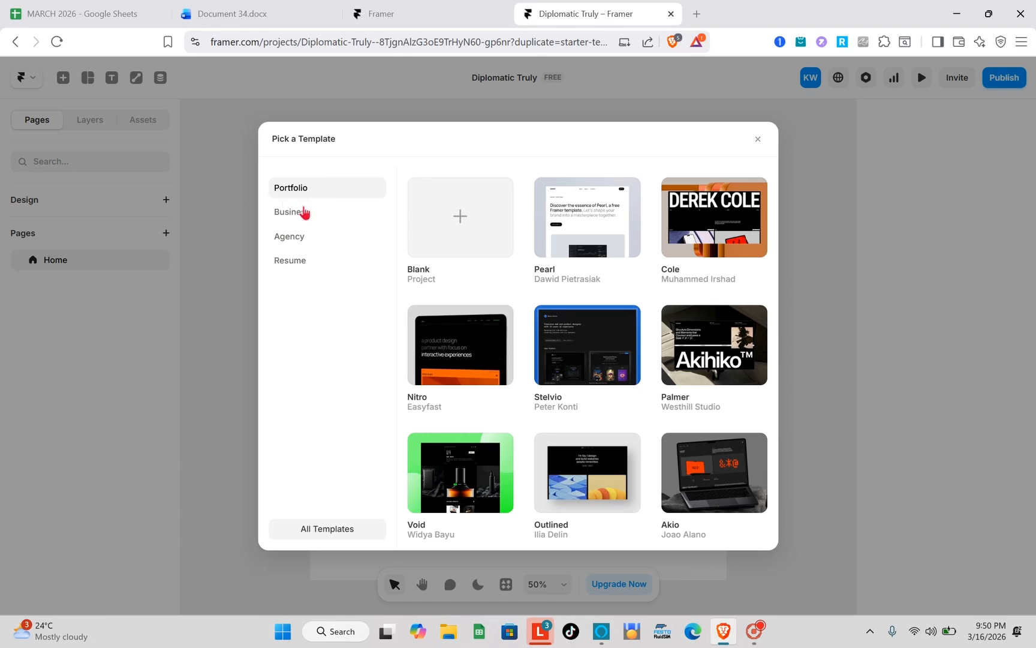
left_click(304, 212)
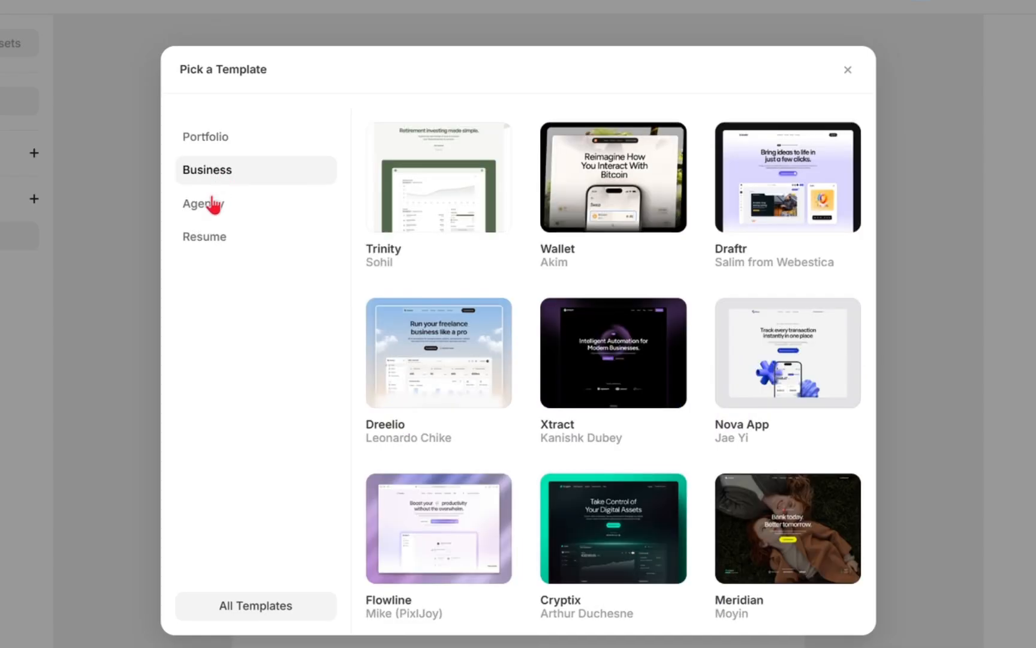
left_click(213, 205)
left_click(210, 239)
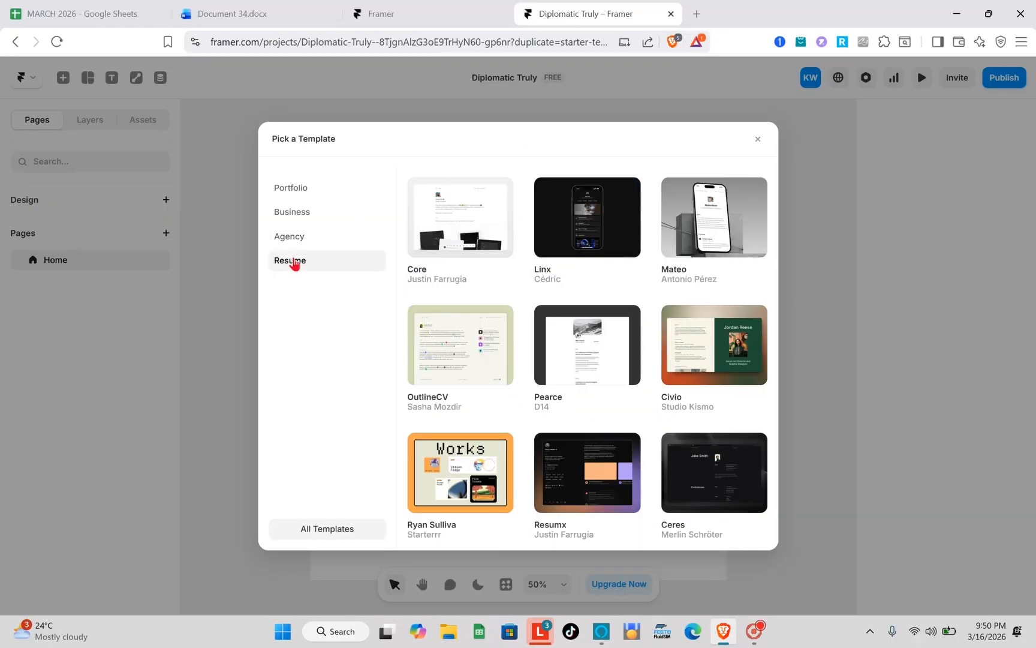
left_click(289, 191)
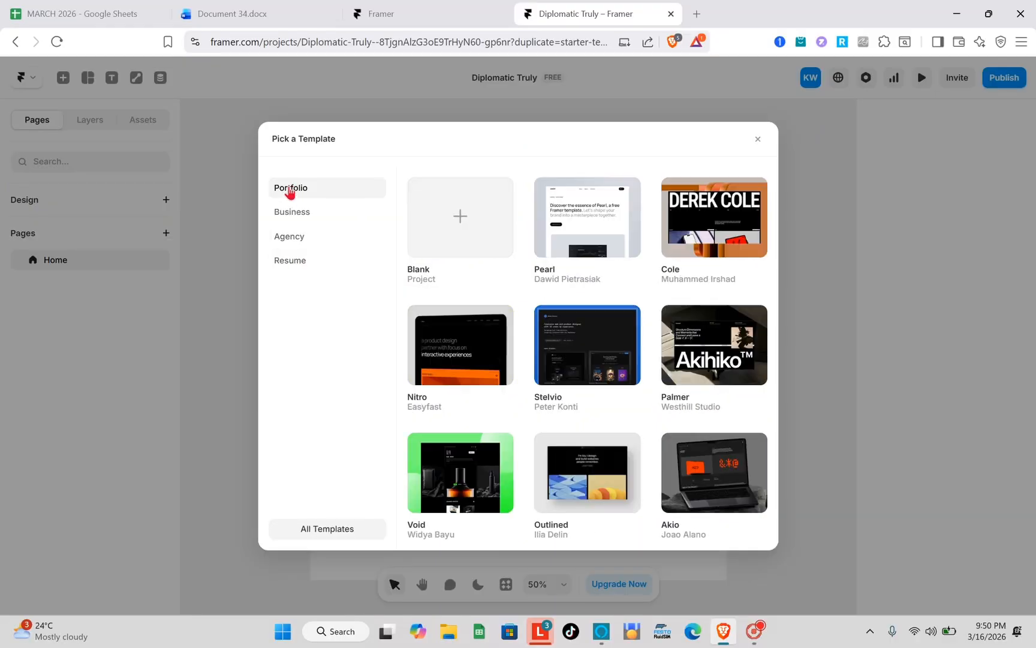
left_click(457, 231)
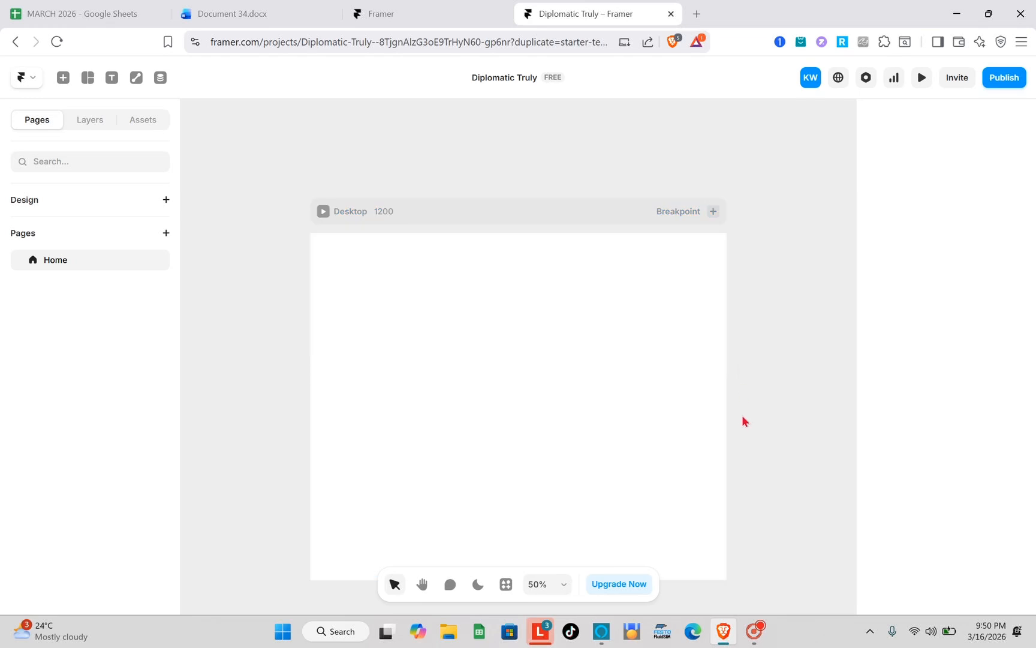
scroll(743, 416, "up", 2)
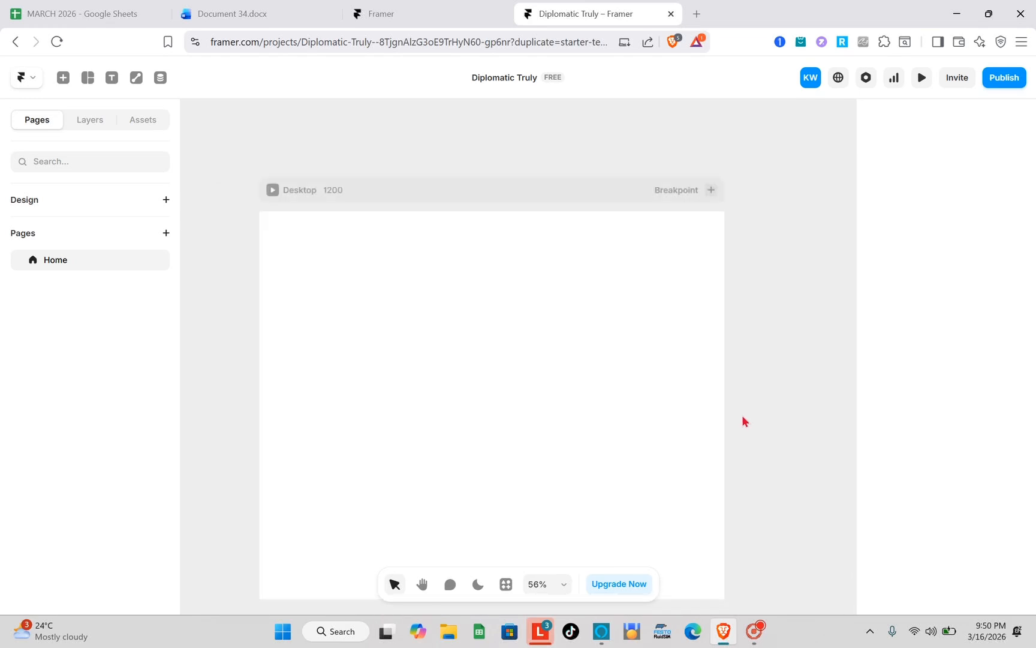
scroll(743, 416, "down", 2)
scroll(743, 416, "up", 1)
scroll(743, 416, "left", 2)
scroll(742, 416, "right", 1)
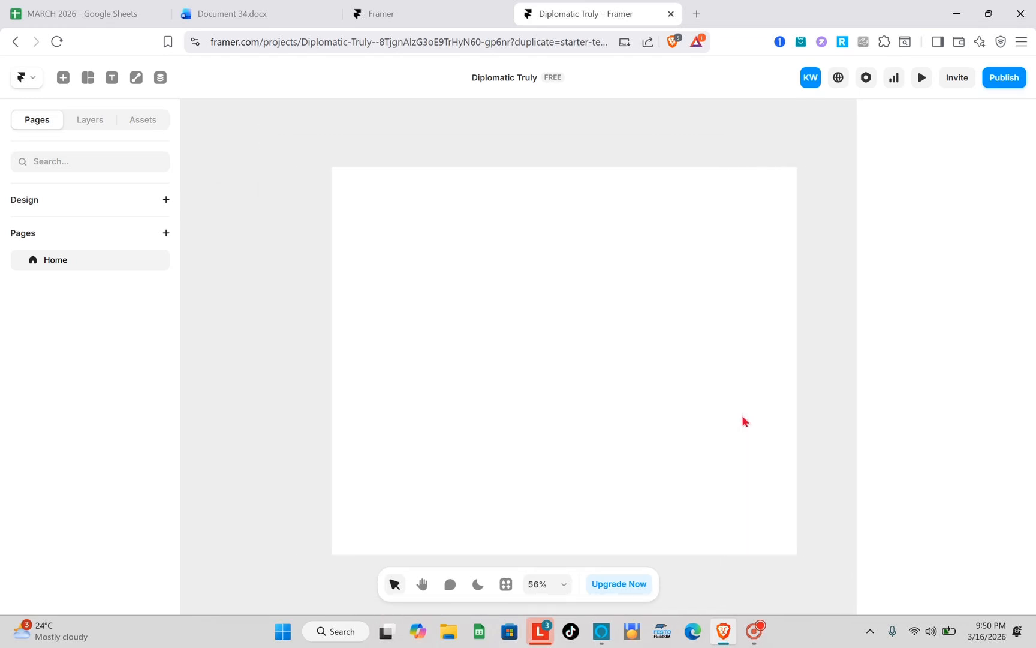
scroll(741, 416, "right", 1)
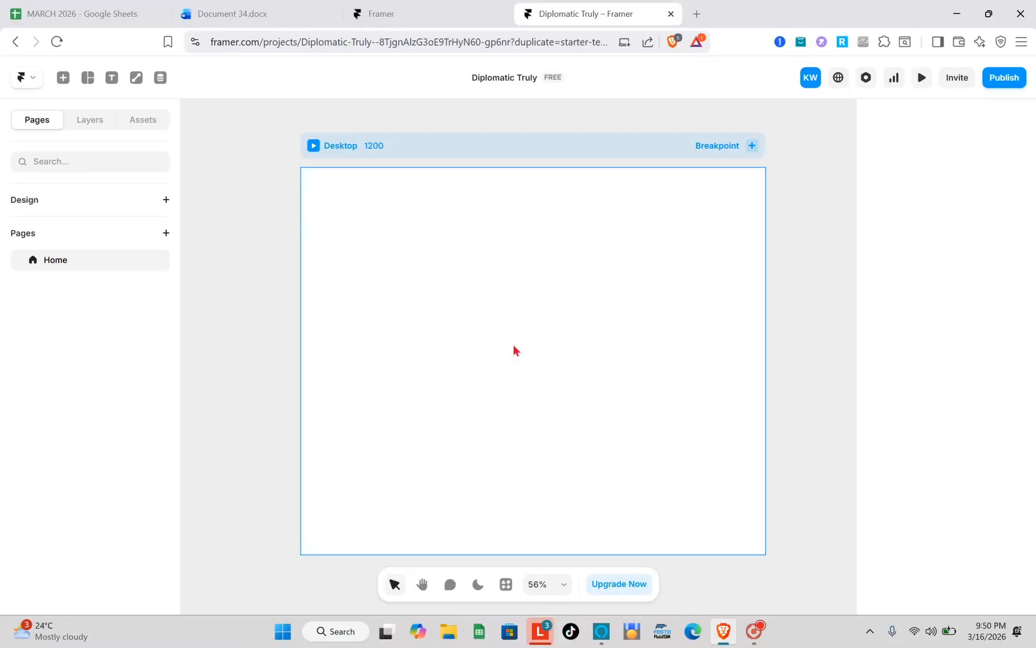
- Draw a small rectangular frame about 163 wide and 39 high near the middle of the Desktop page
left_click(87, 79)
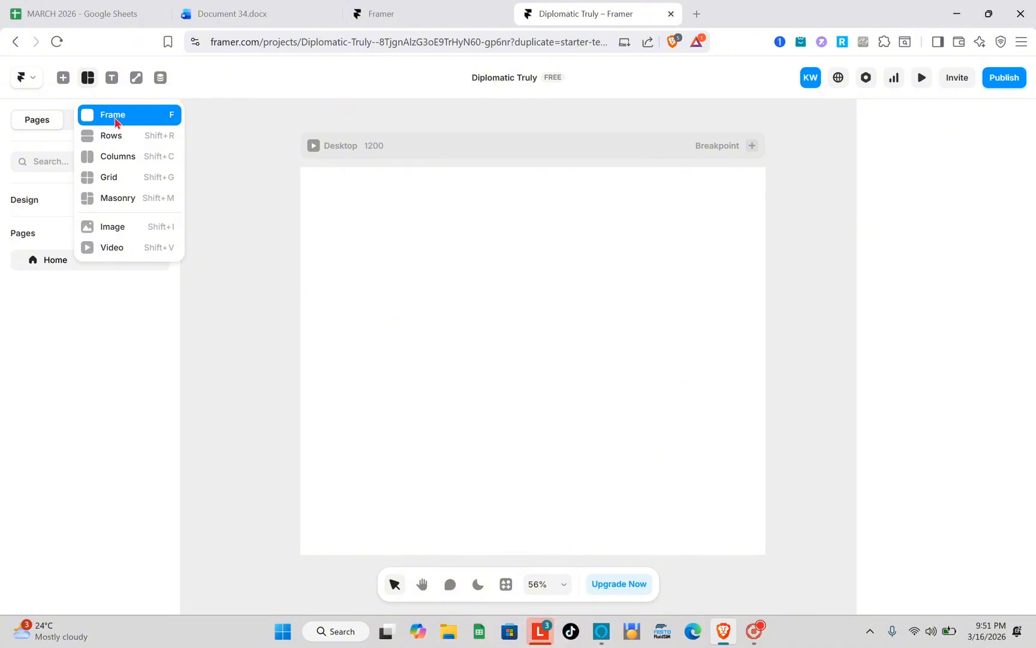
left_click(115, 122)
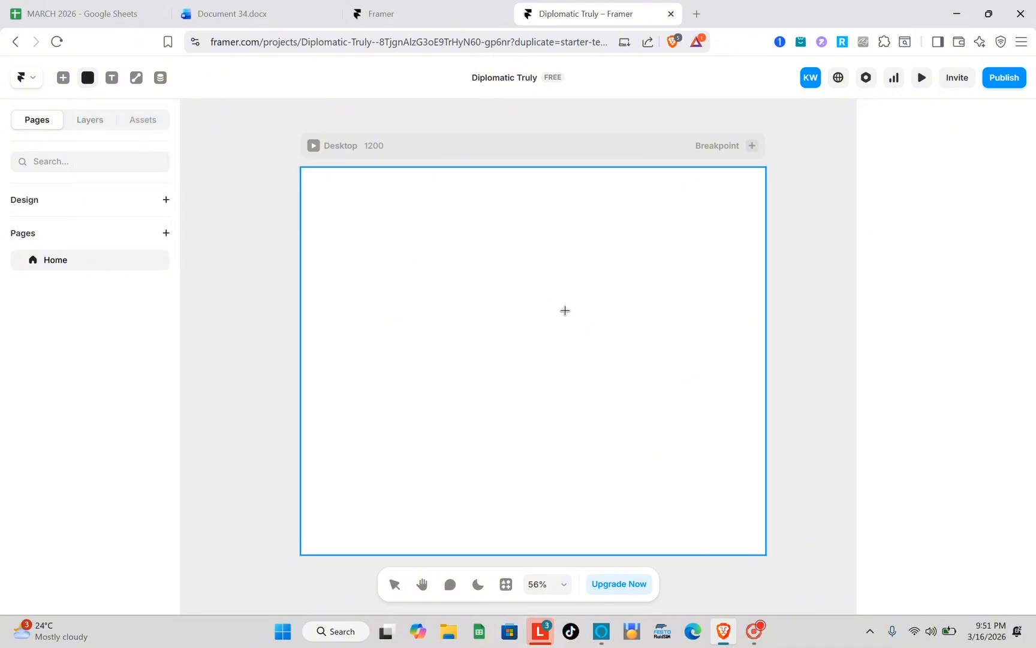
left_click_drag(467, 304, 530, 318)
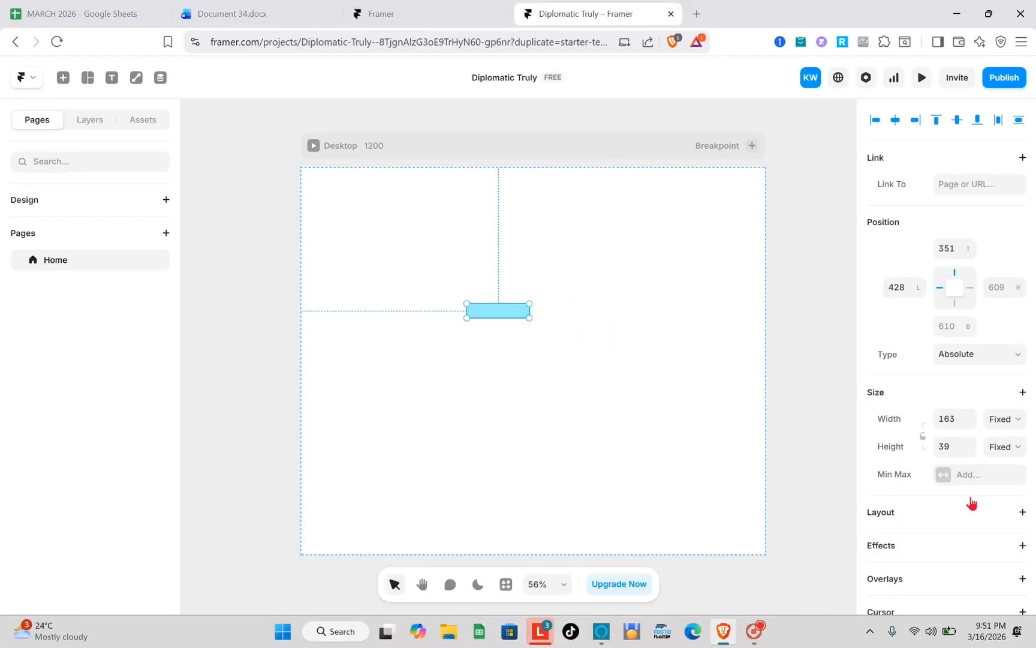
- Examine the blue frame's position, size and style properties, including the available position types
scroll(971, 502, "down", 6)
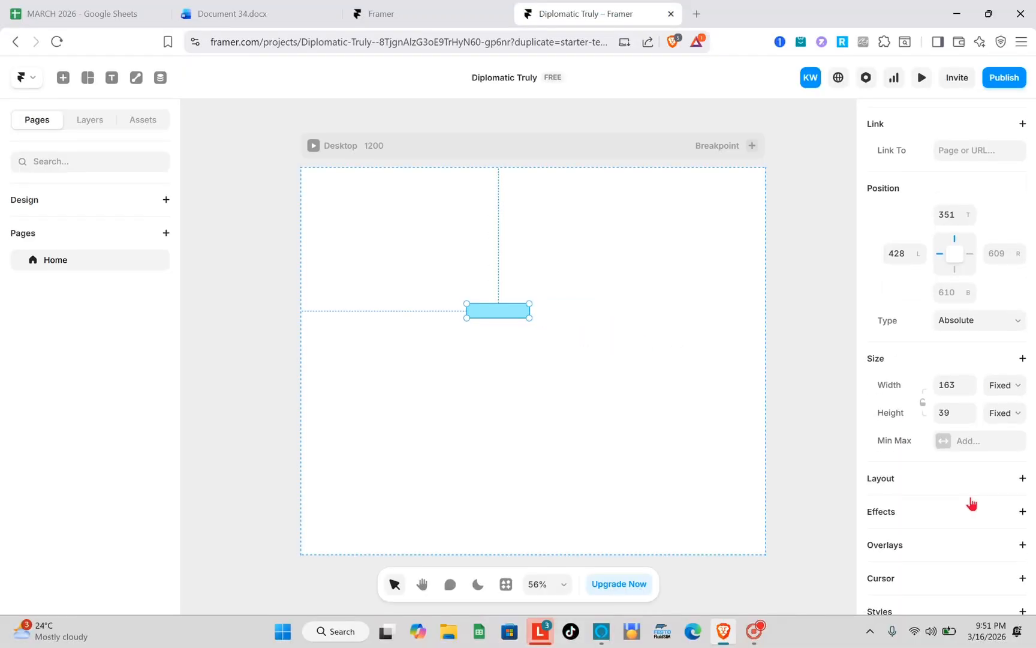
scroll(971, 504, "down", 1)
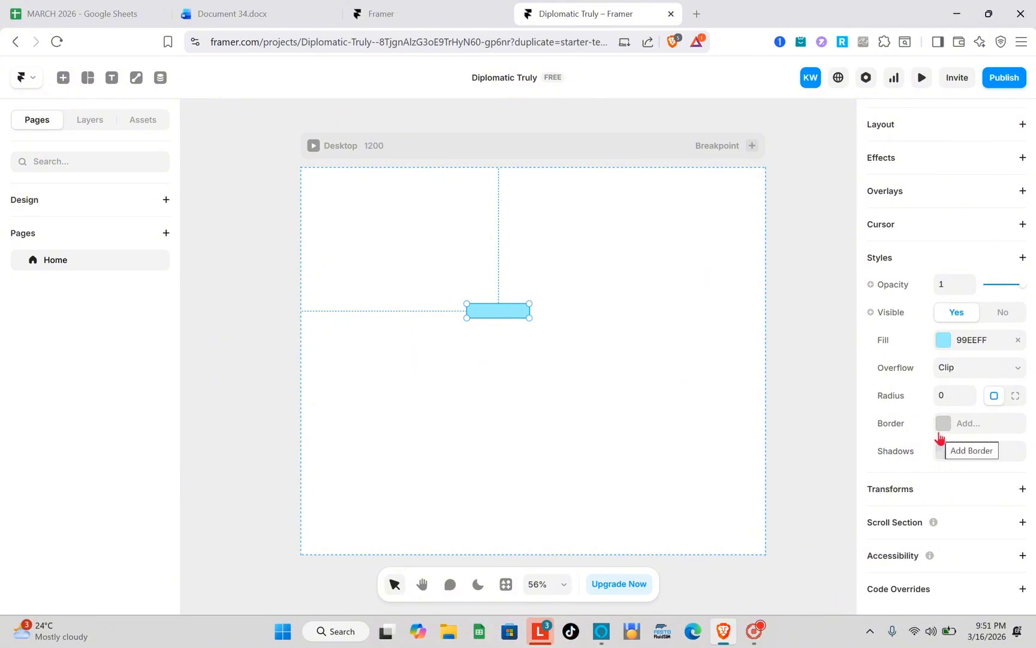
scroll(940, 436, "up", 4)
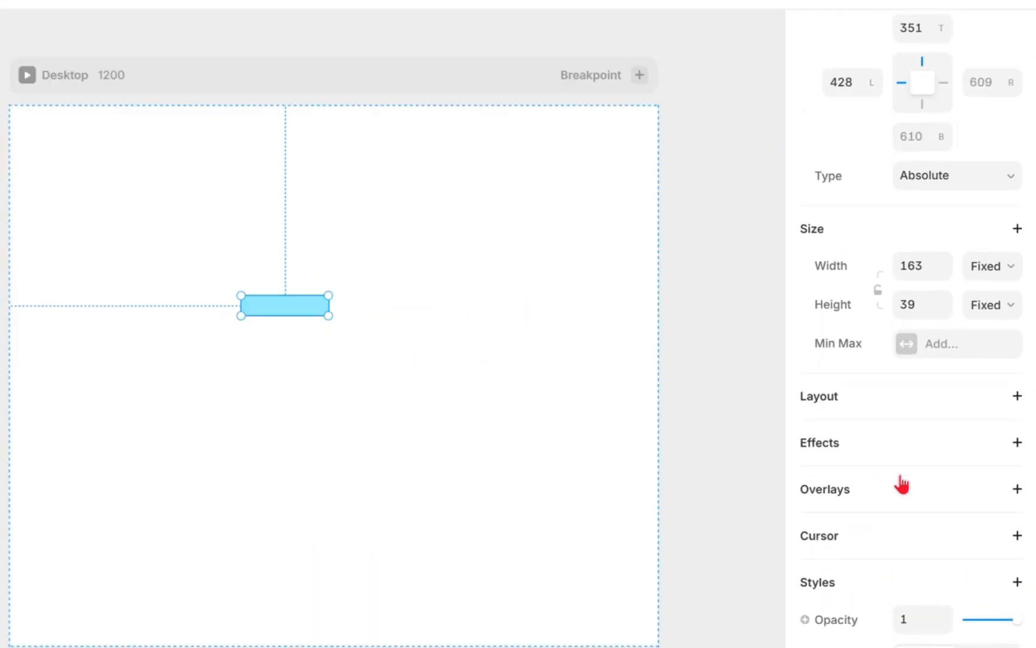
scroll(901, 485, "up", 3)
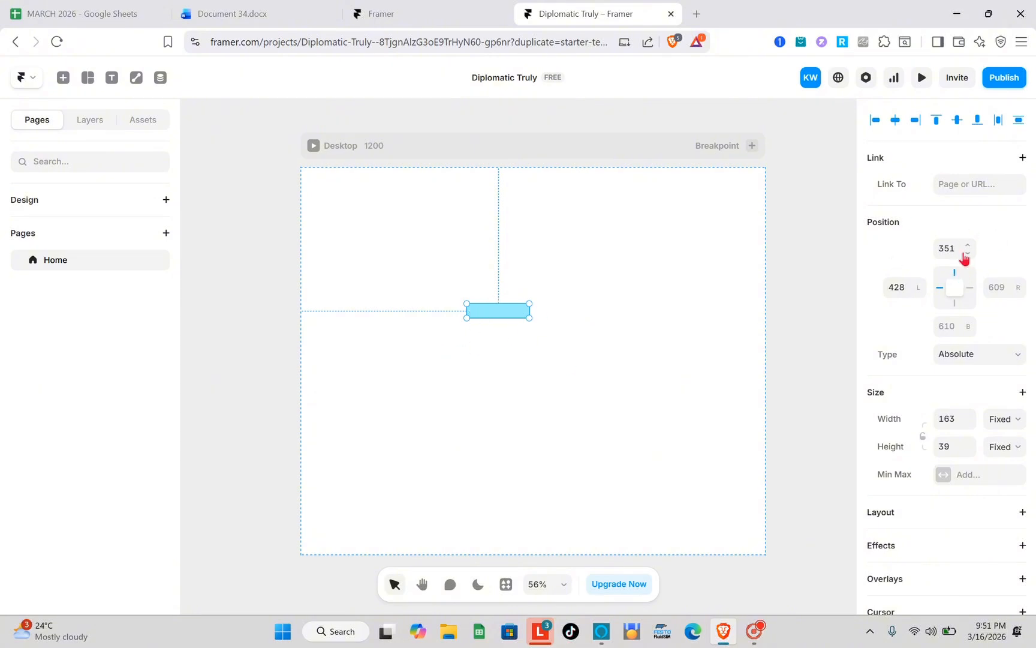
scroll(974, 223, "down", 1)
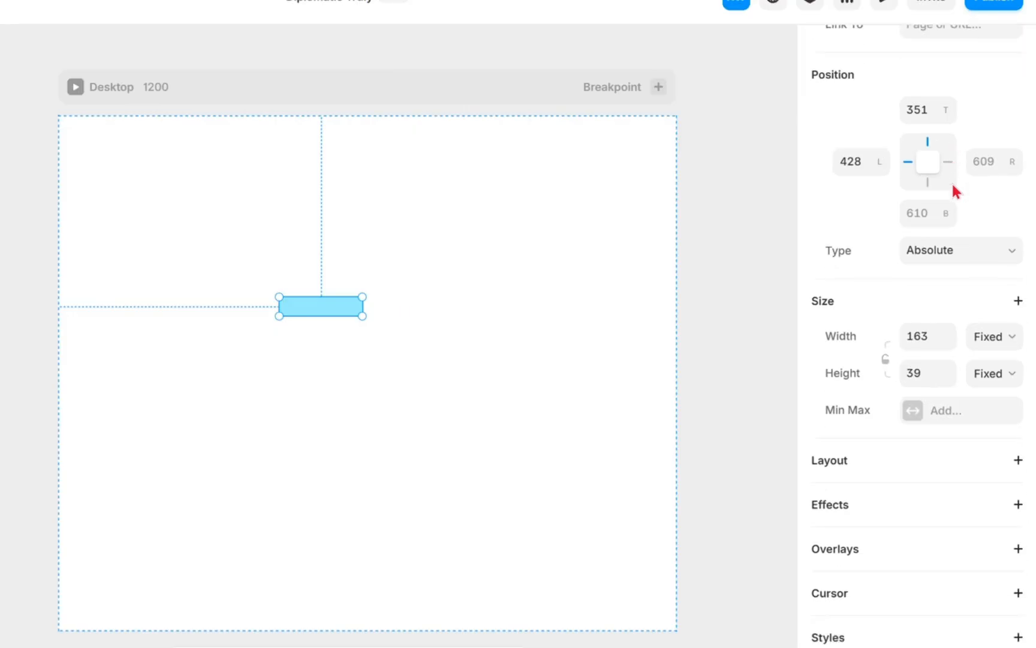
scroll(972, 223, "down", 1)
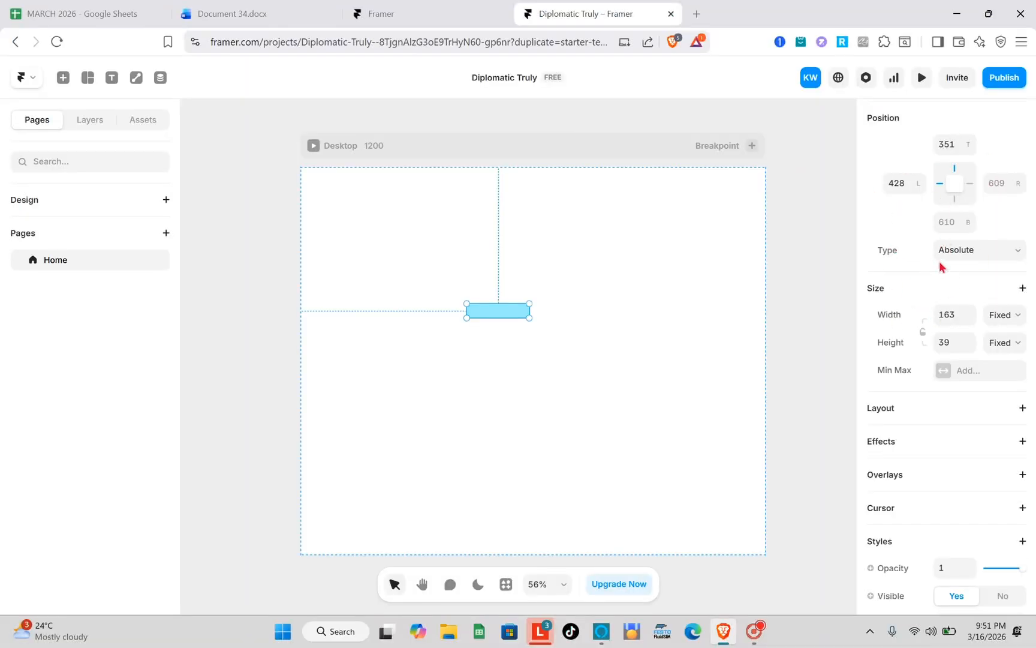
left_click(979, 251)
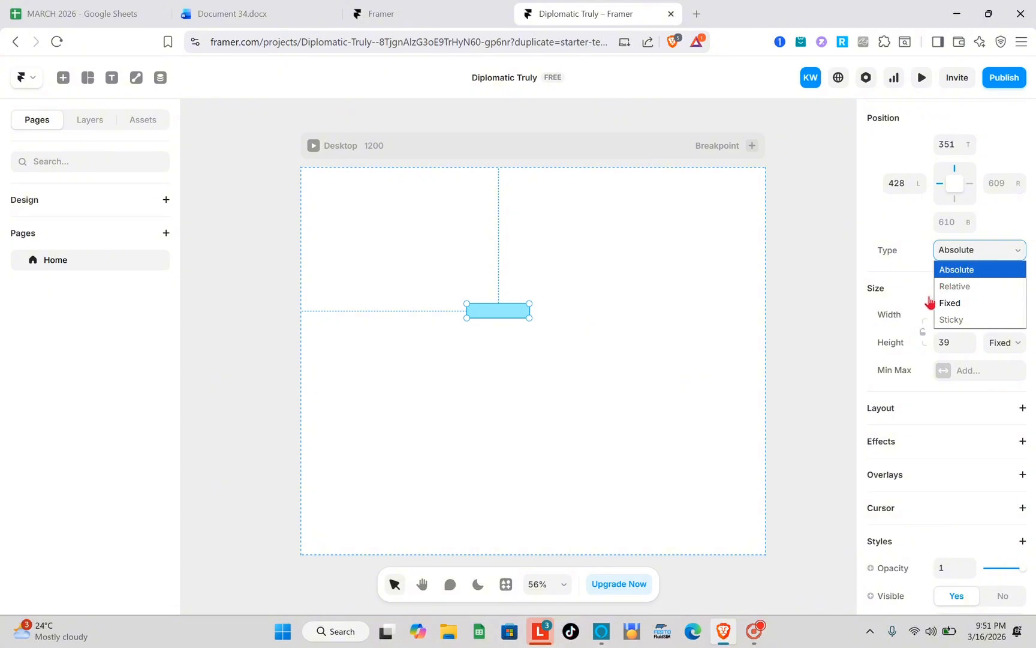
left_click(917, 263)
scroll(916, 282, "down", 1)
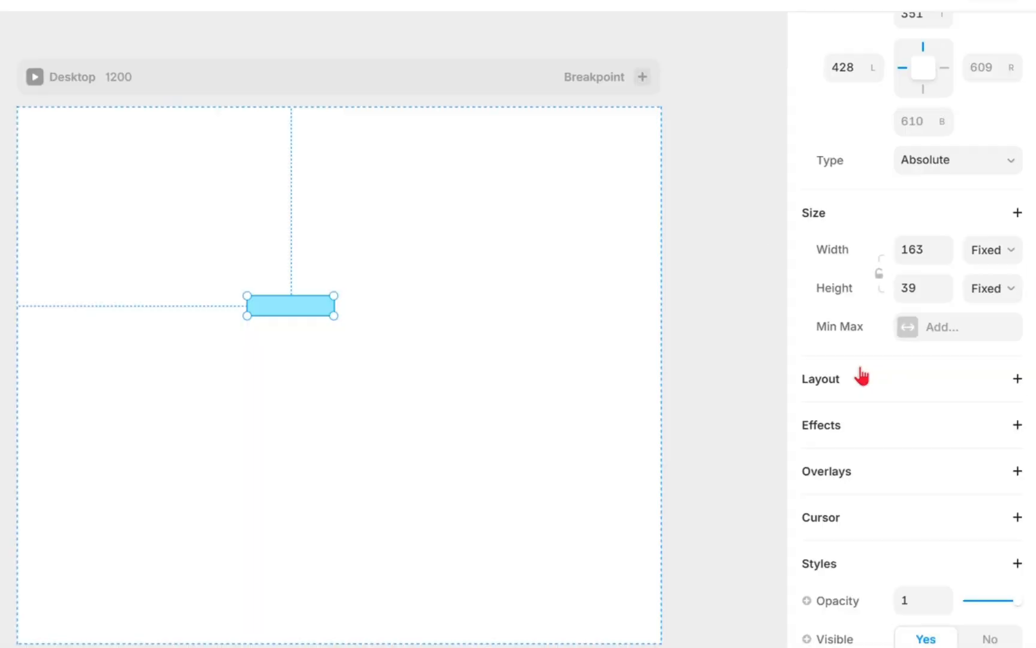
scroll(909, 360, "down", 2)
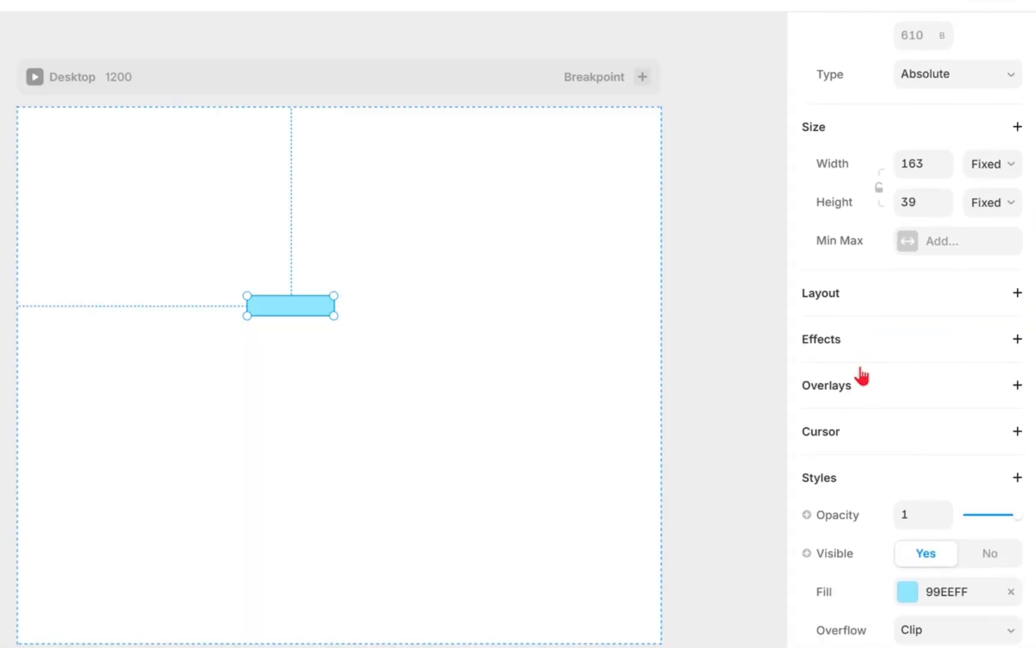
- Add a Stack layout to the blue frame, review its settings, and remove the layout again
left_click(1018, 274)
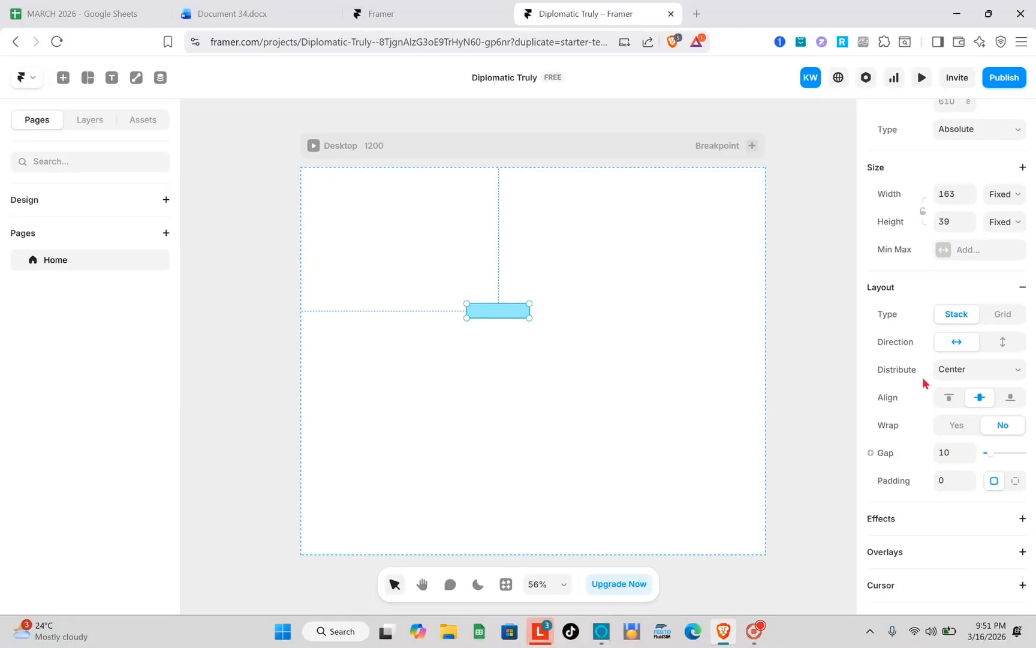
scroll(886, 408, "down", 1)
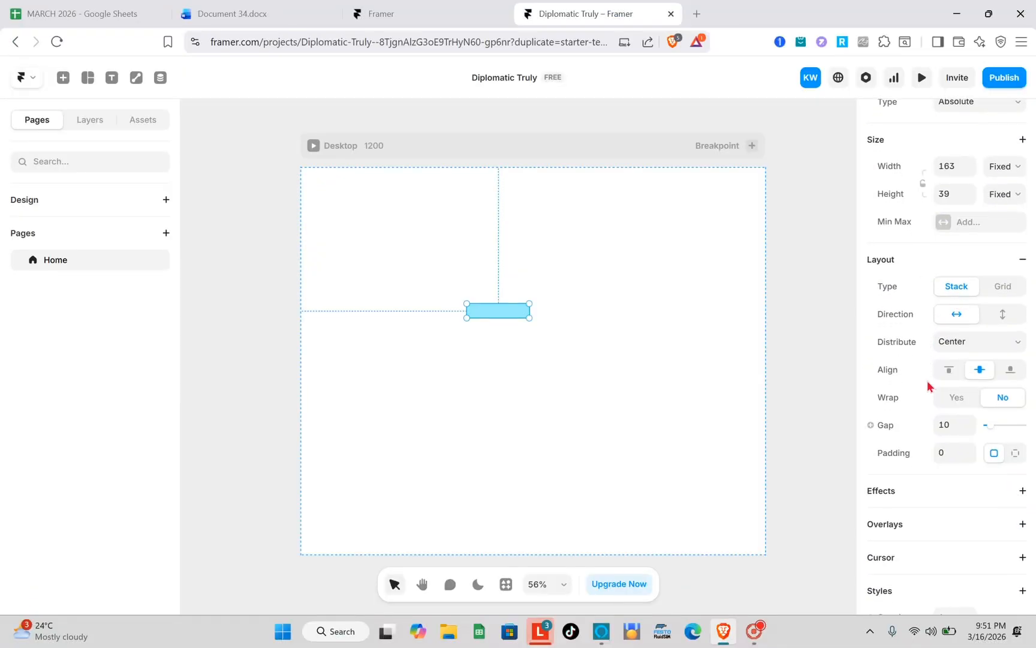
scroll(969, 354, "down", 2)
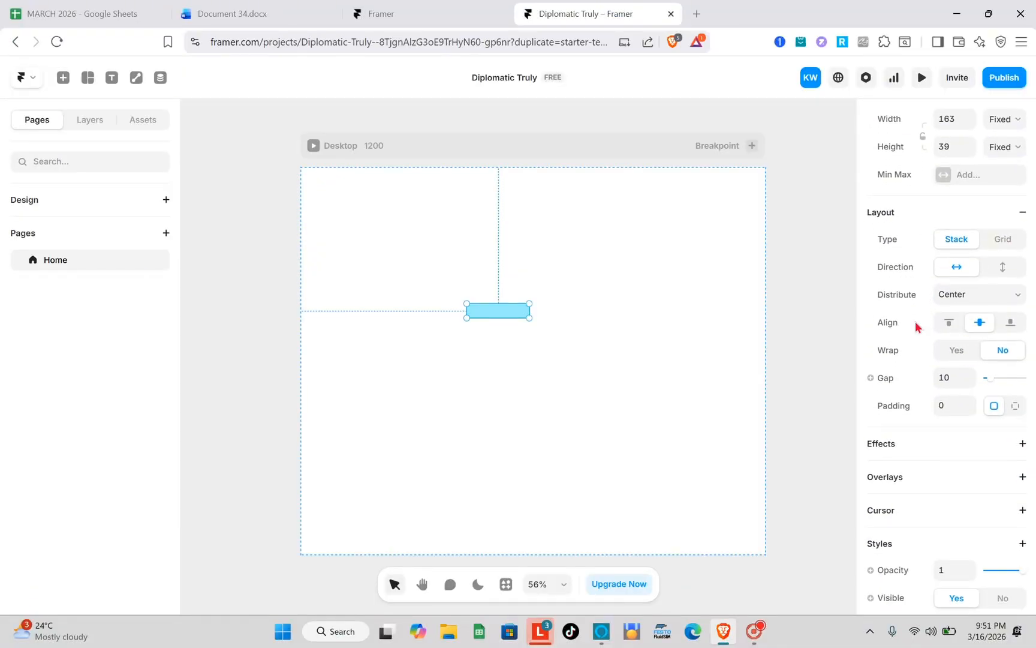
left_click(1022, 213)
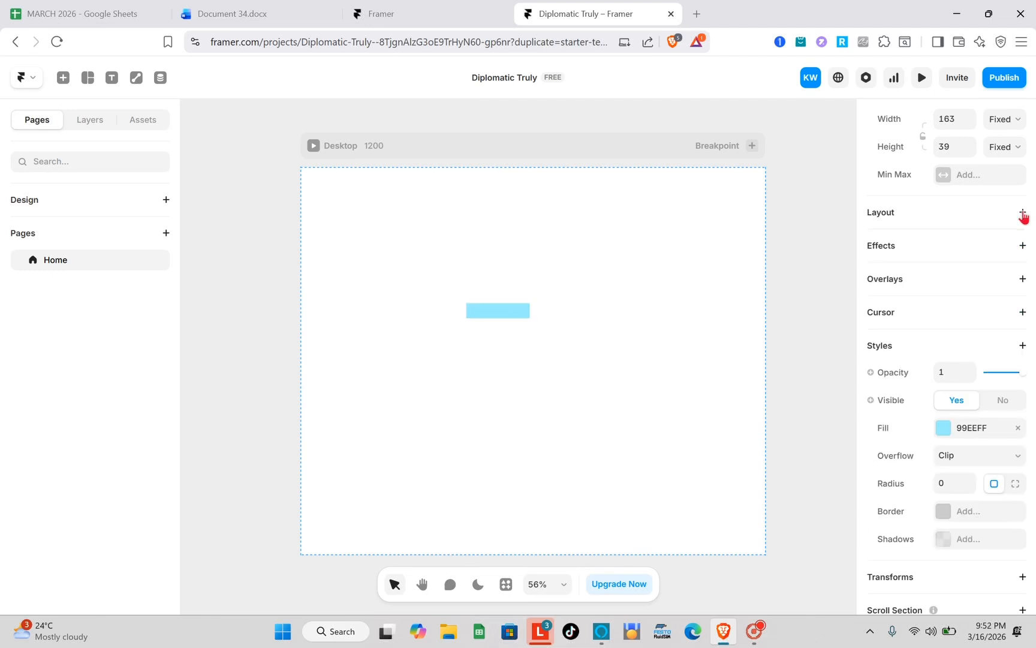
- Add an Appear effect to the blue frame with its trigger set to On Appear
left_click(1022, 247)
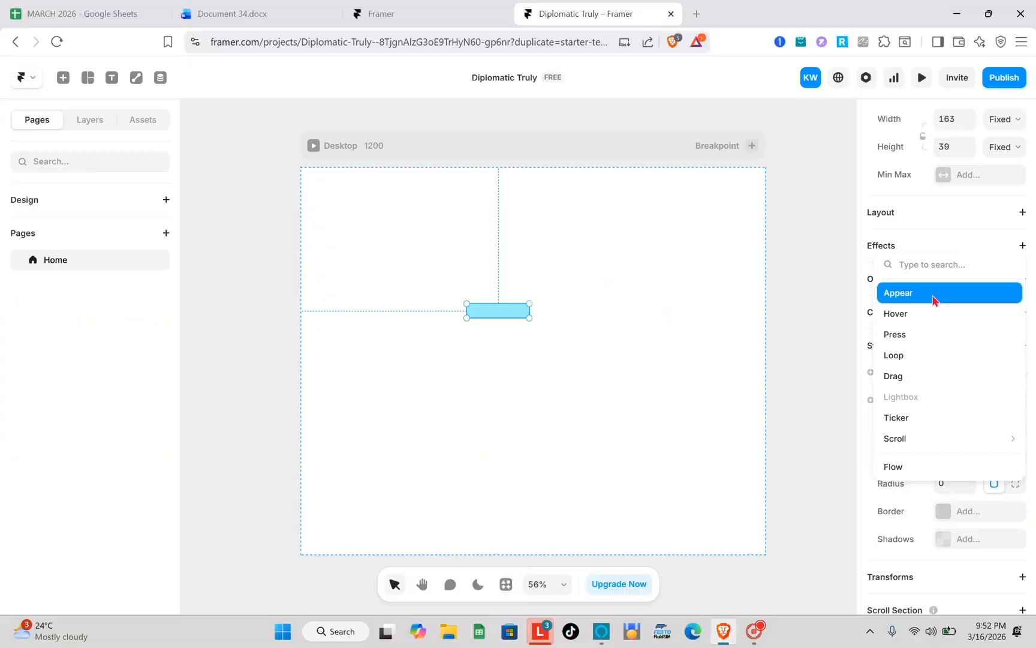
left_click(889, 284)
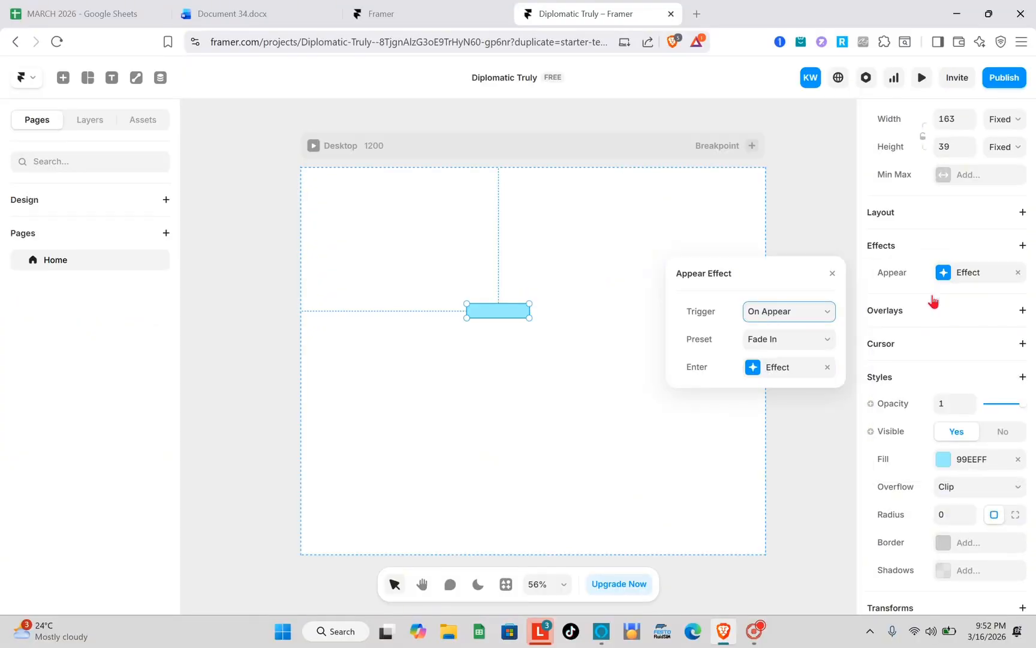
left_click(724, 322)
left_click(792, 314)
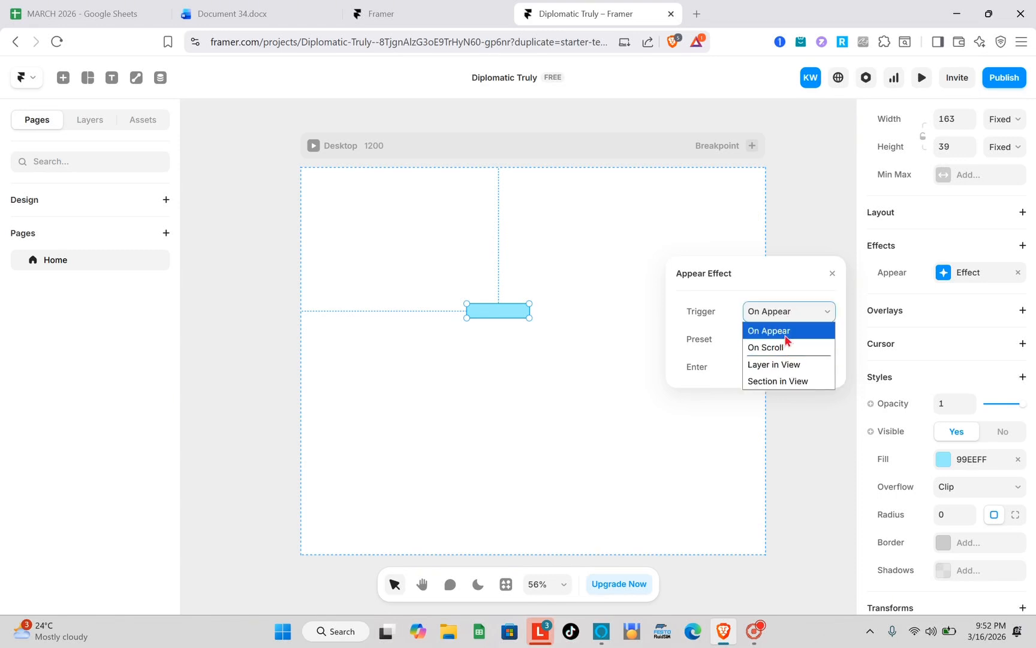
left_click(786, 334)
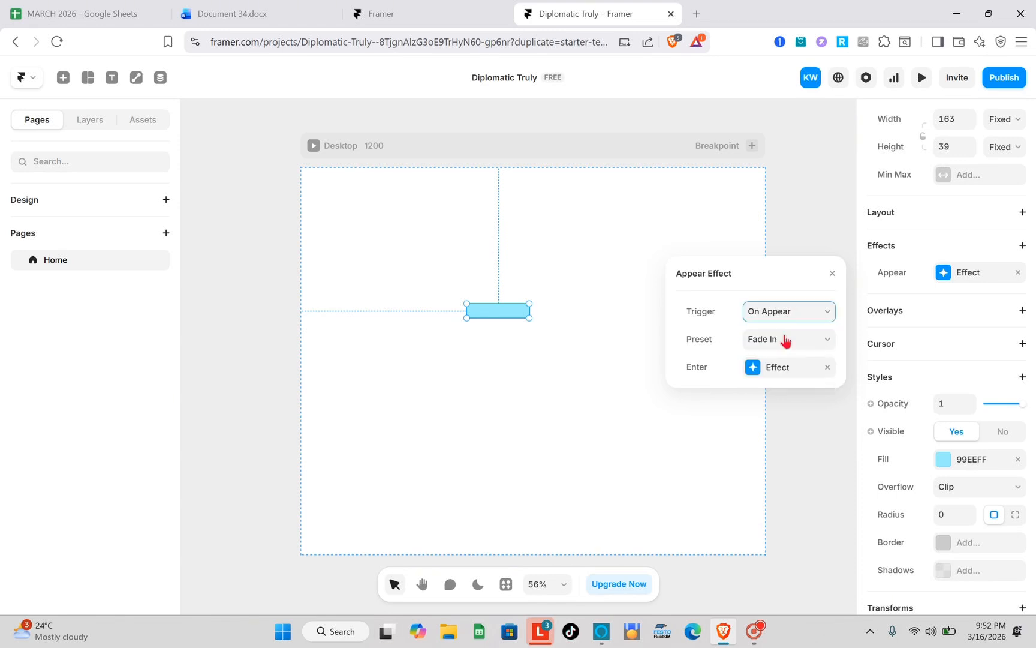
- Keep the Appear effect's preset at Fade In and review its enter effect settings
left_click(819, 340)
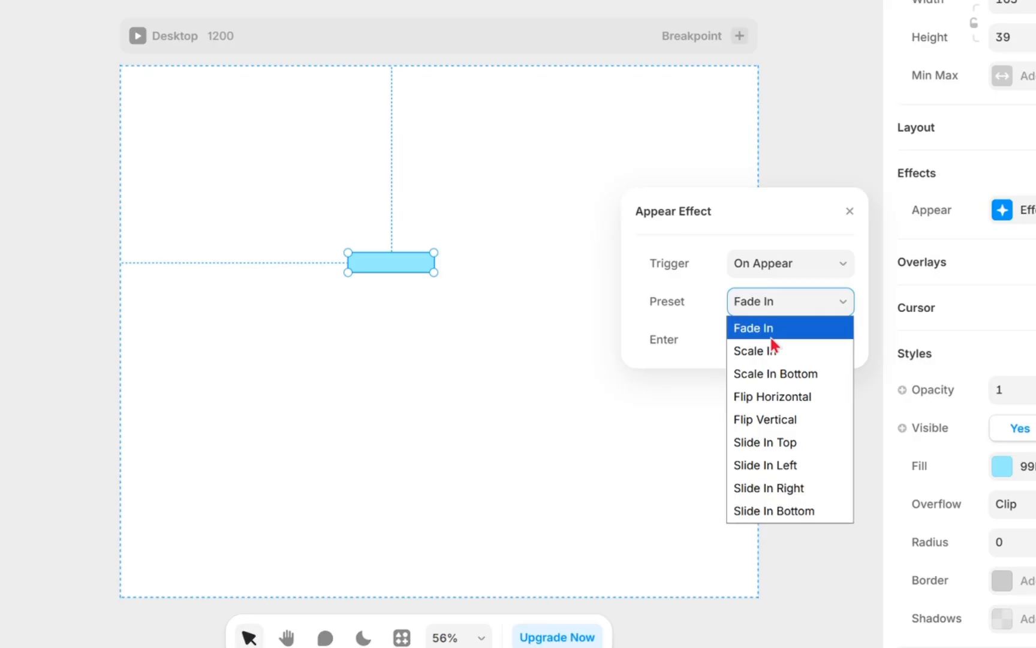
left_click(771, 338)
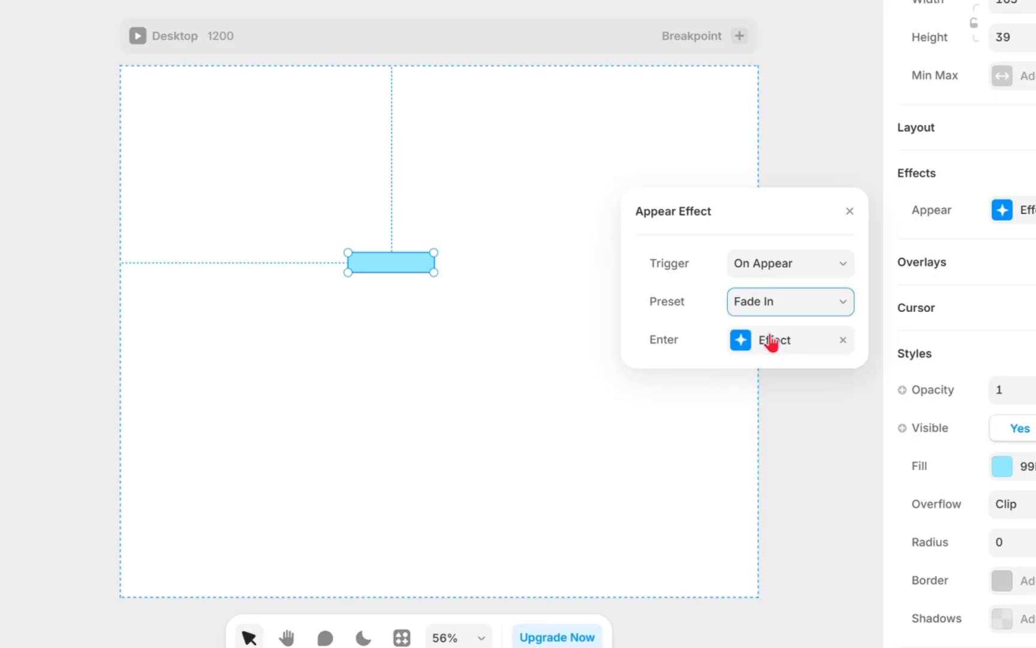
left_click(809, 350)
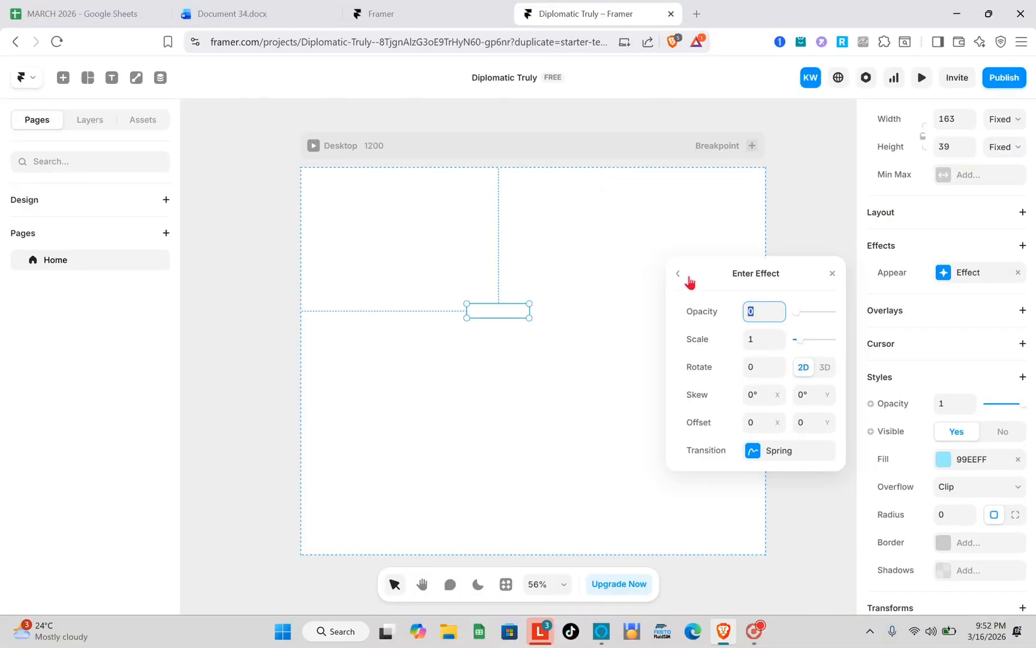
left_click(679, 275)
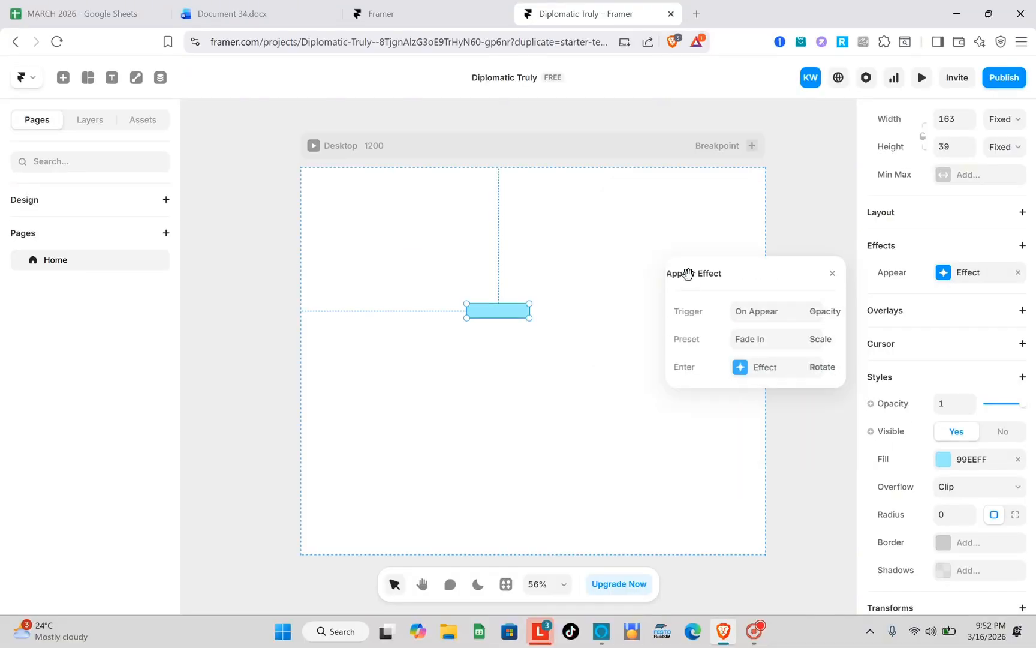
left_click(1028, 292)
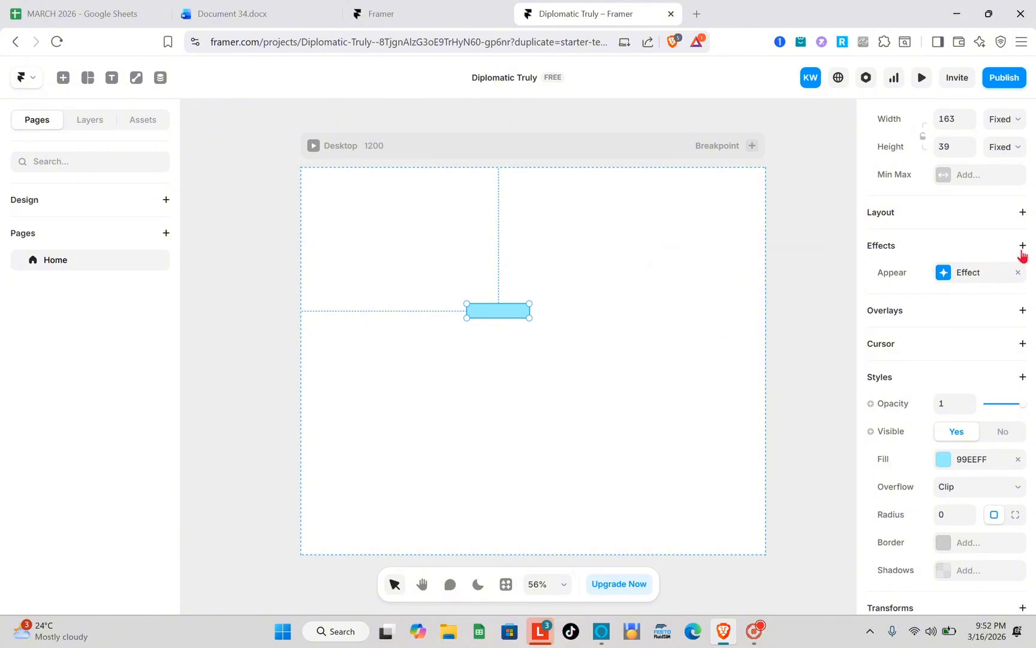
- Add a Relative overlay shown on hover to the blue frame, leave overlay editing and reselect the frame
scroll(934, 302, "down", 1)
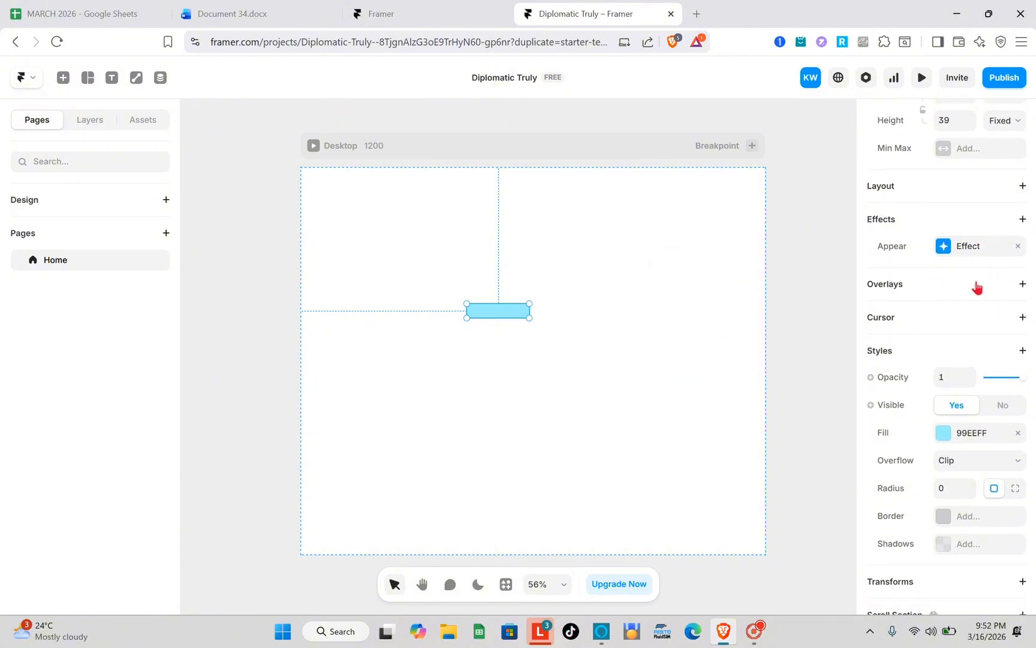
left_click(1023, 286)
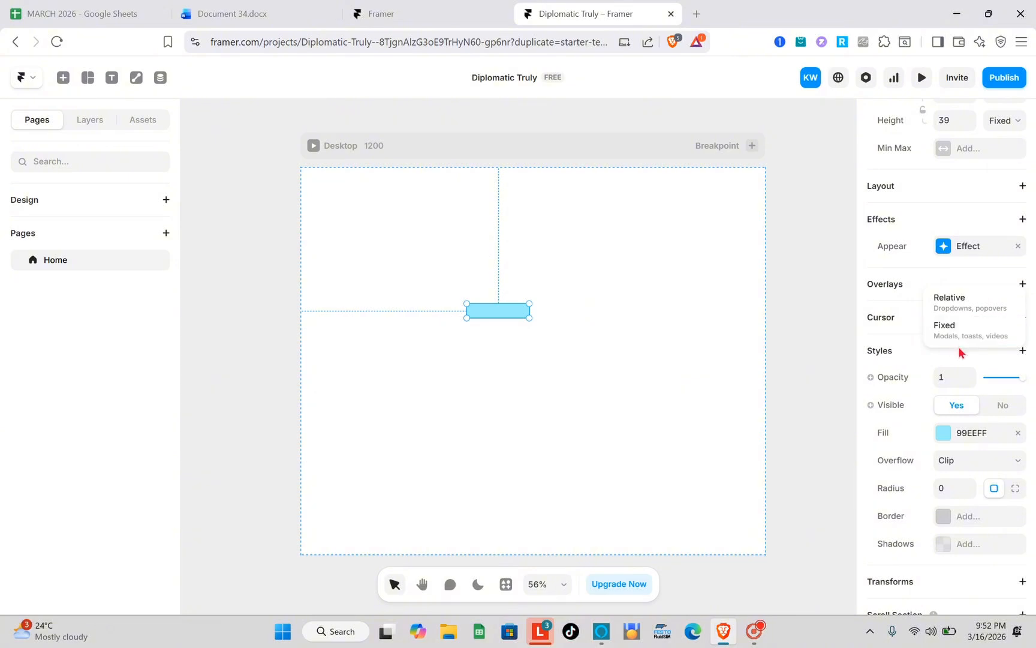
left_click(965, 310)
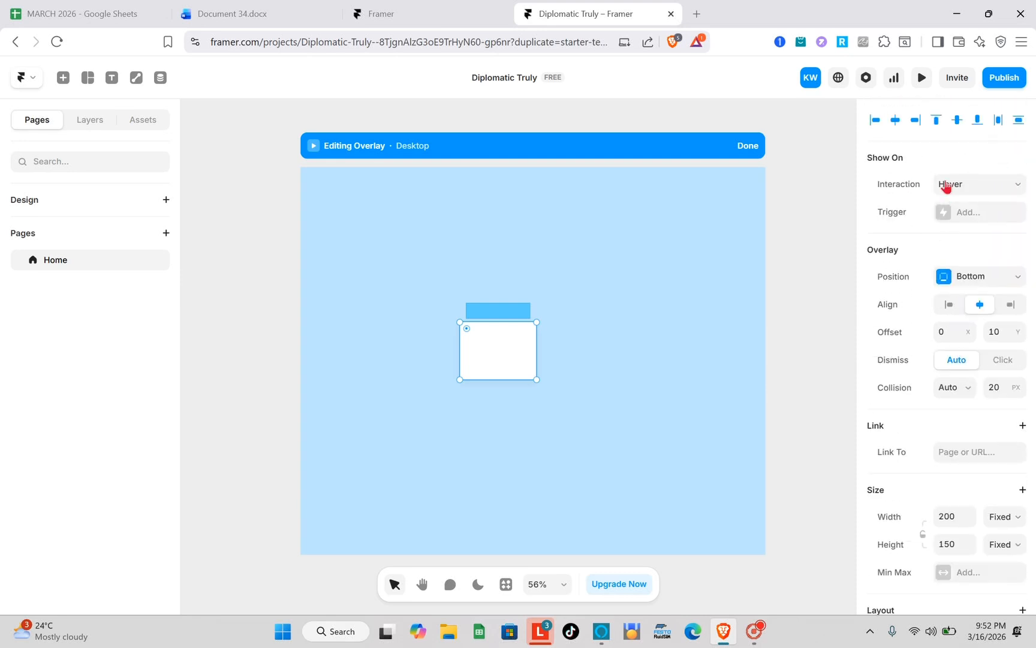
left_click(984, 190)
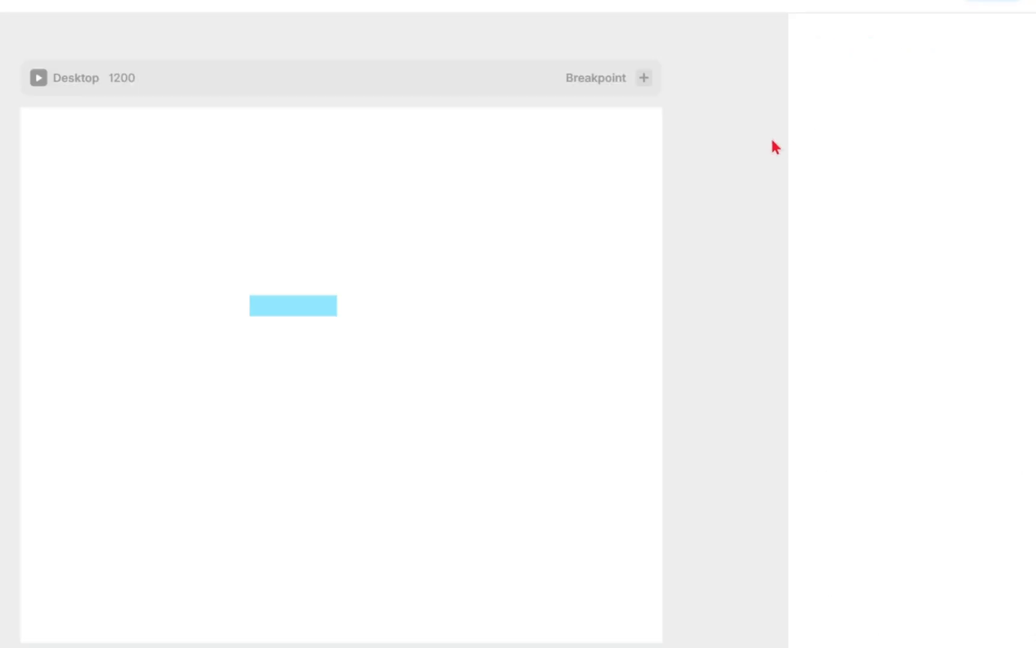
left_click(268, 310)
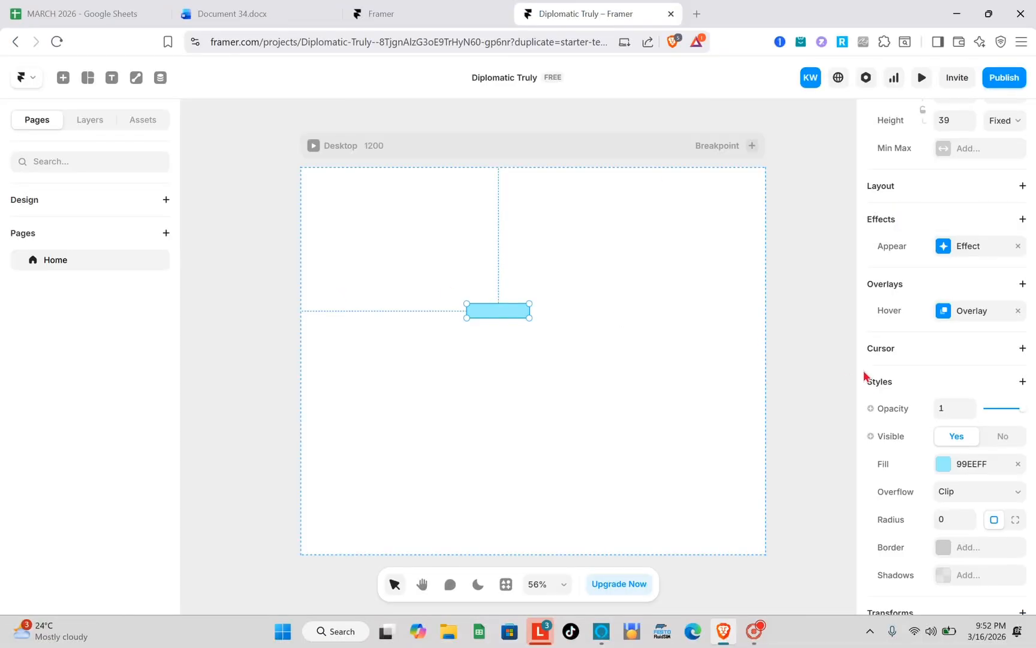
- Add a Custom Cursor to the blue frame, look at its component setting, and remove the cursor again
scroll(911, 366, "down", 1)
scroll(946, 357, "down", 1)
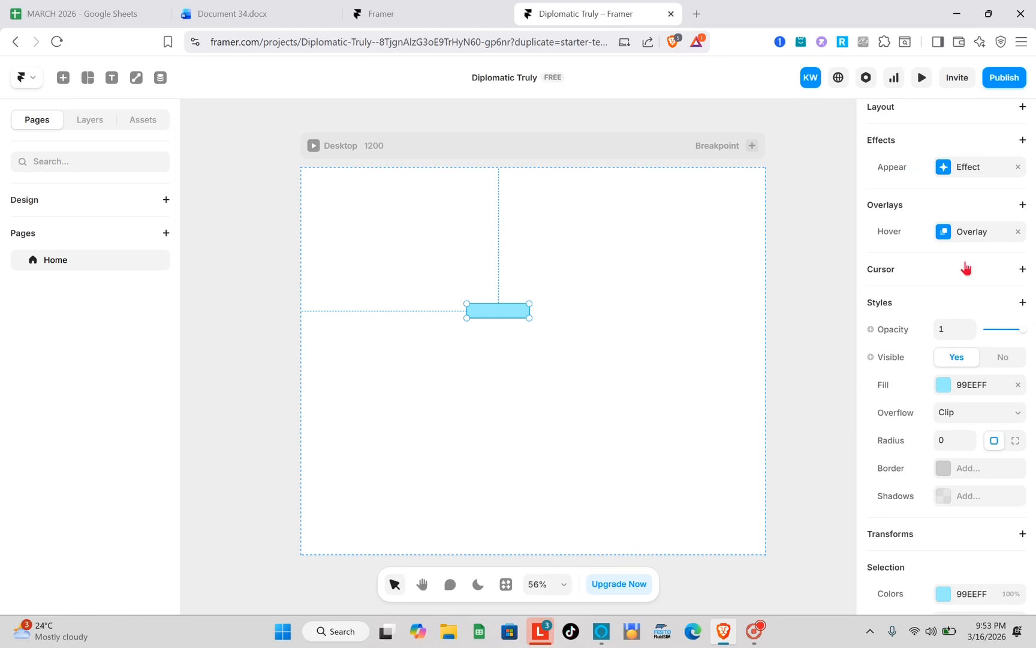
scroll(966, 308, "down", 1)
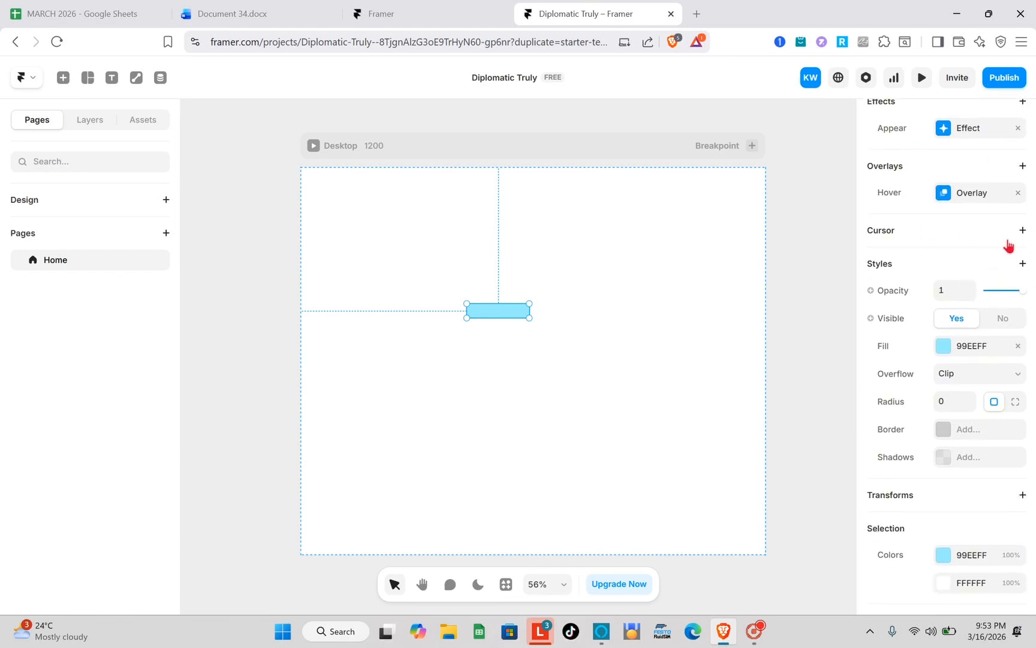
left_click(1023, 232)
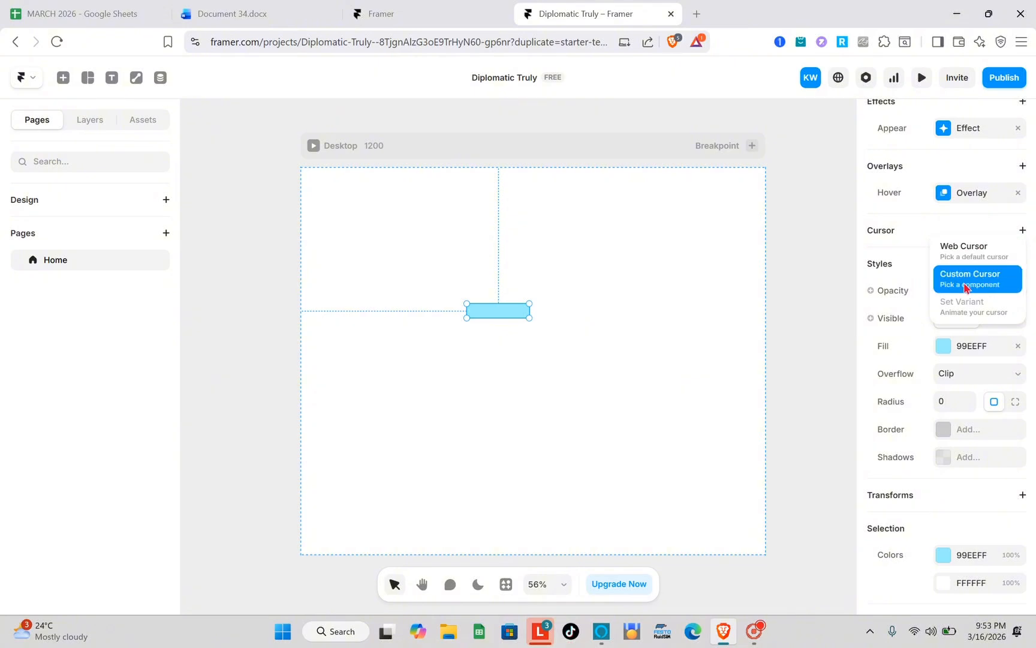
left_click(956, 277)
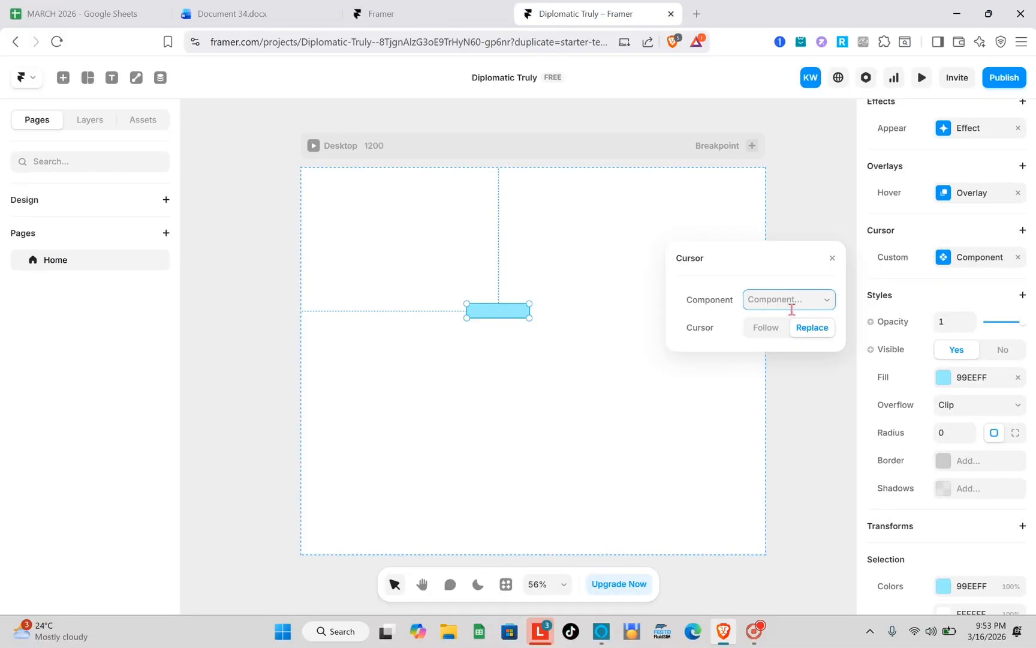
key("Caps_Lock")
type("XC")
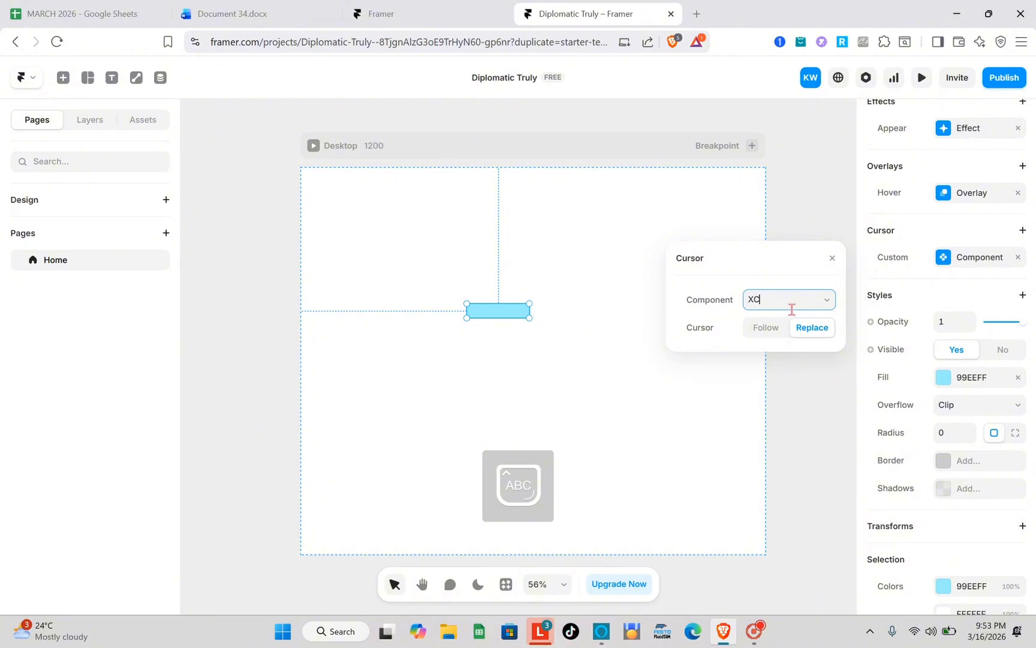
key("BackSpace")
left_click(833, 258)
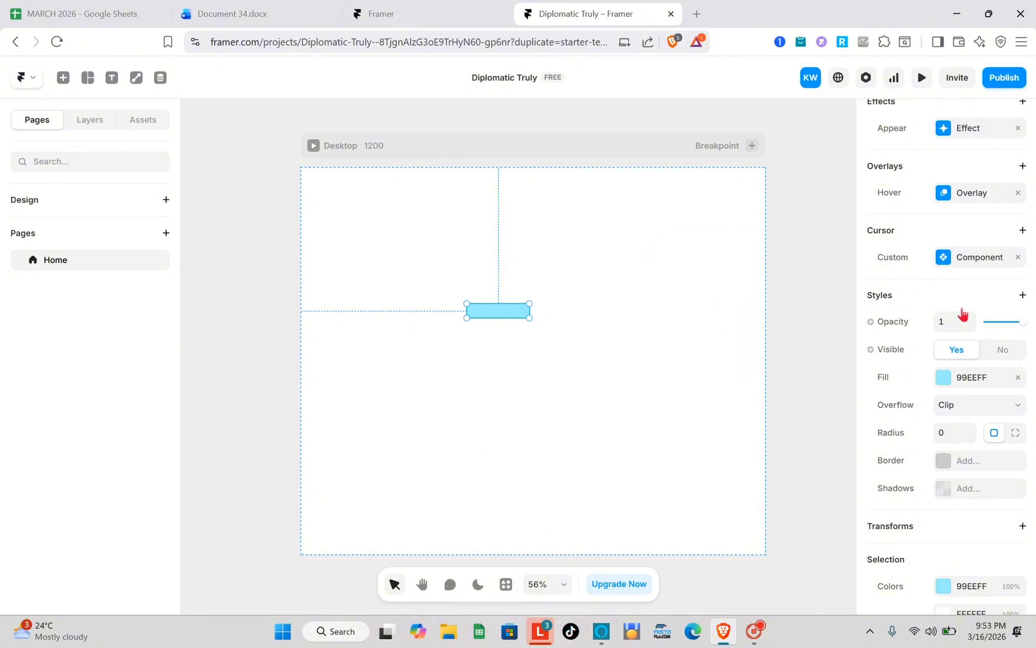
left_click(1017, 257)
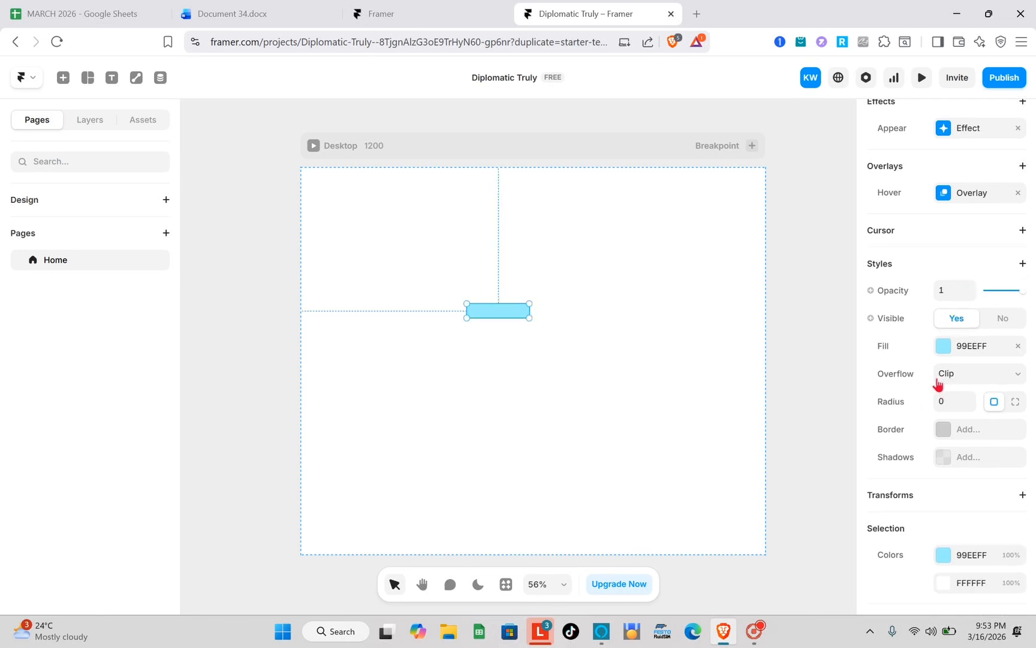
- Change the frame's fill to the orange-brown B87927 and keep its overflow set to Clip
scroll(938, 383, "down", 1)
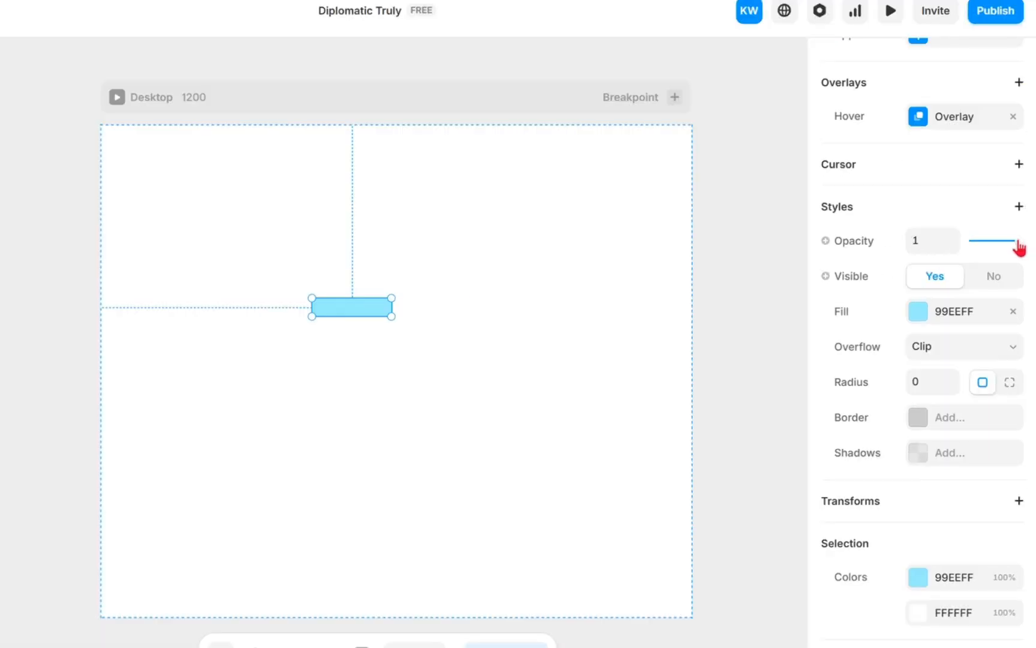
left_click_drag(1018, 242, 913, 292)
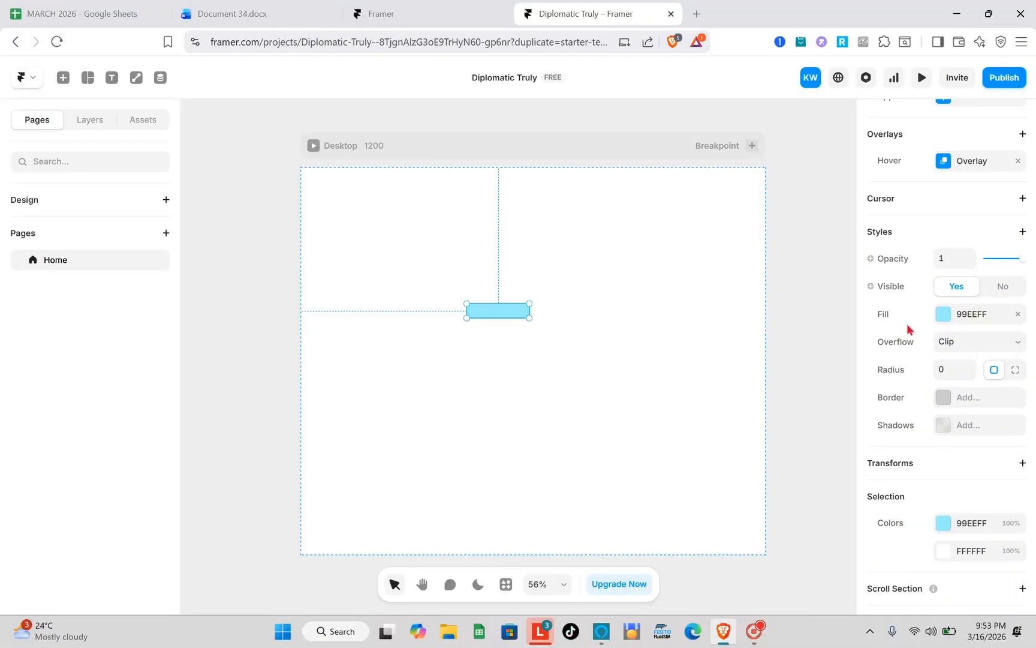
left_click(946, 317)
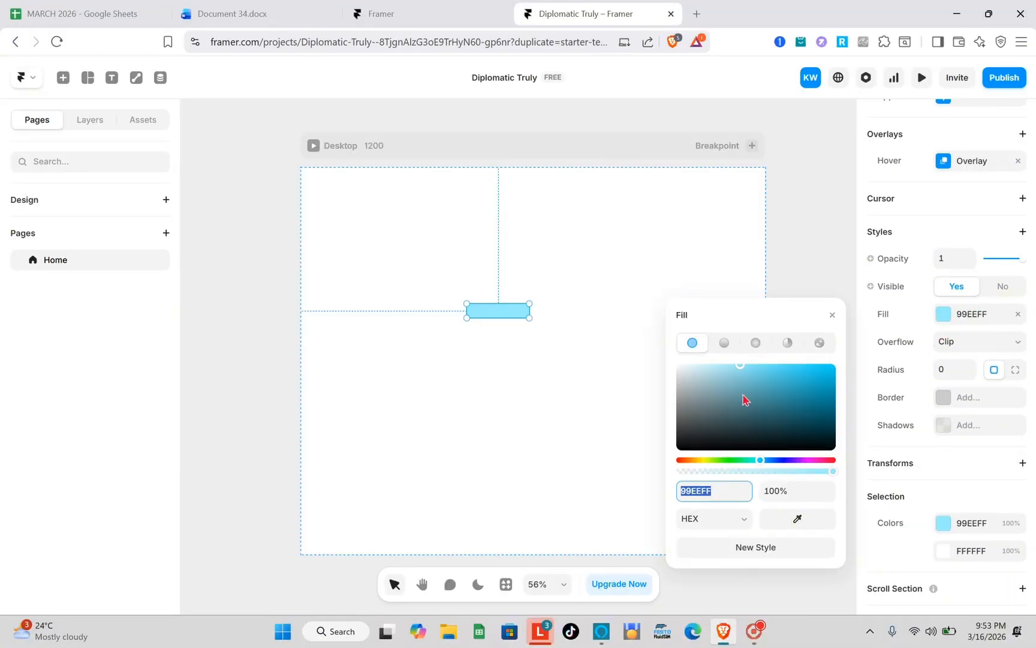
left_click_drag(741, 374, 793, 426)
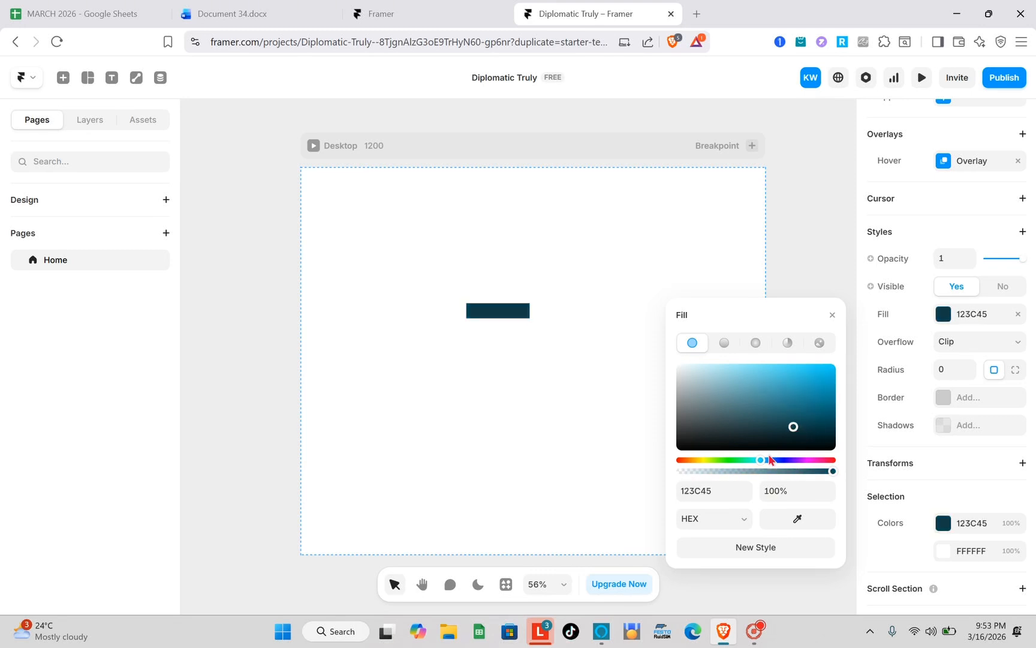
left_click_drag(762, 465, 692, 465)
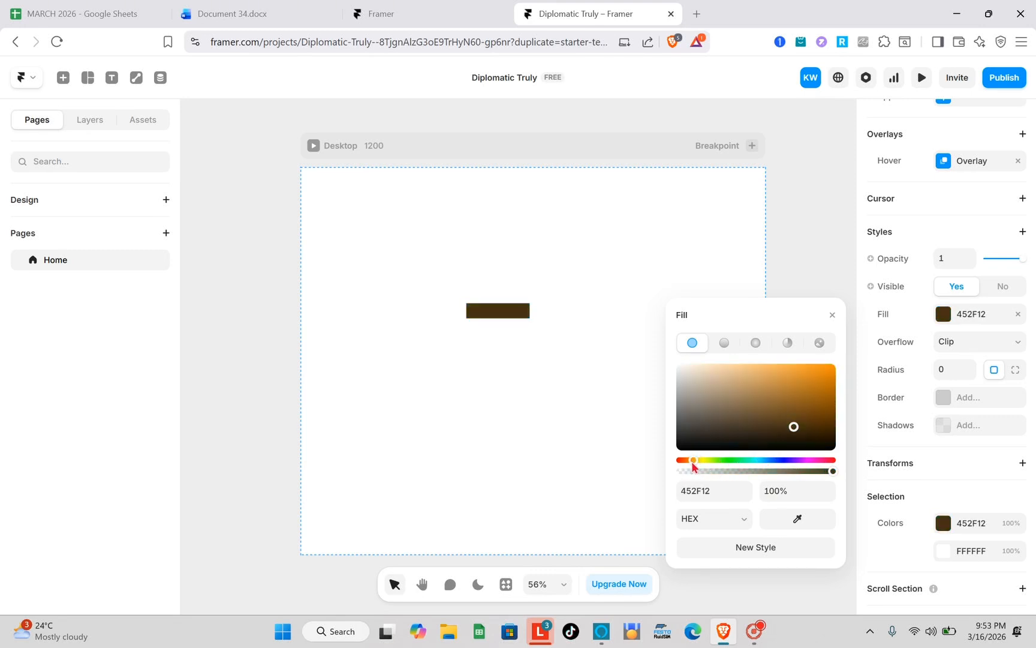
left_click_drag(793, 426, 796, 383)
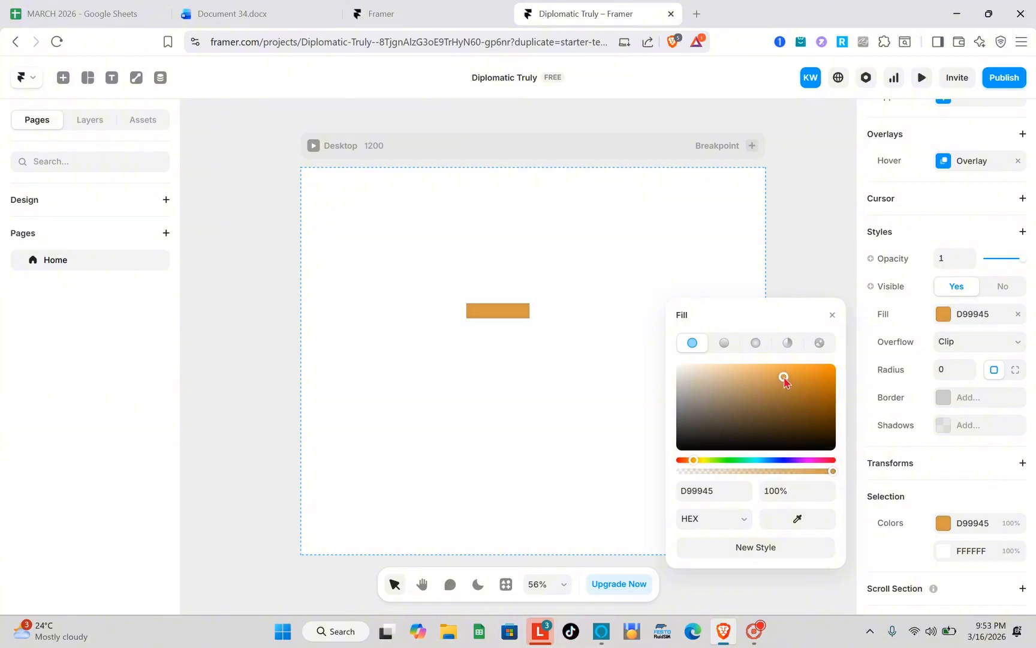
left_click_drag(762, 343, 771, 352)
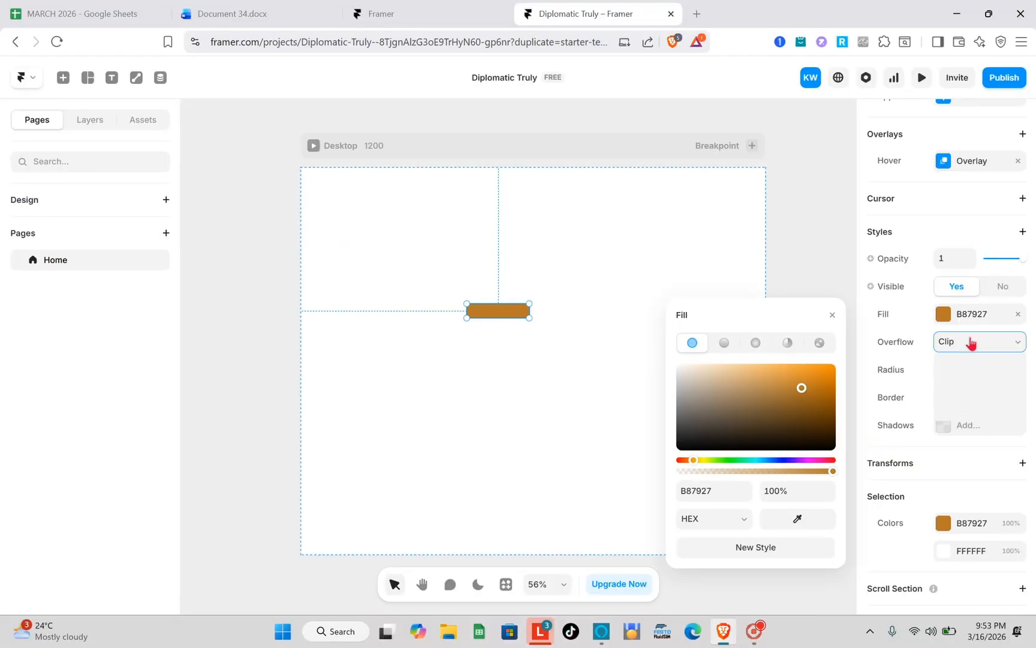
left_click(1014, 276)
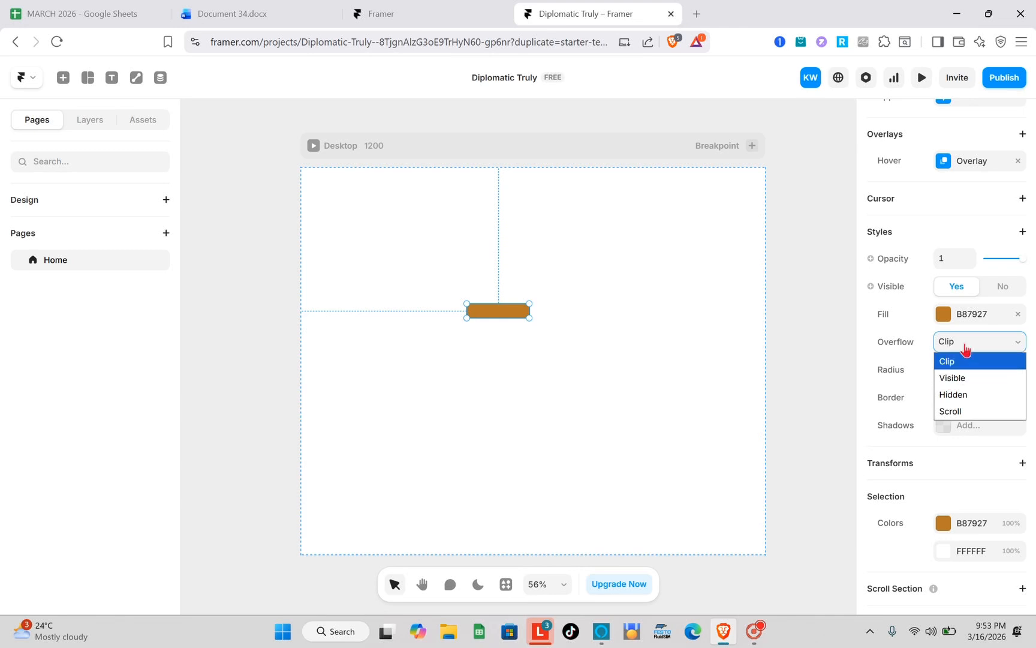
left_click(960, 362)
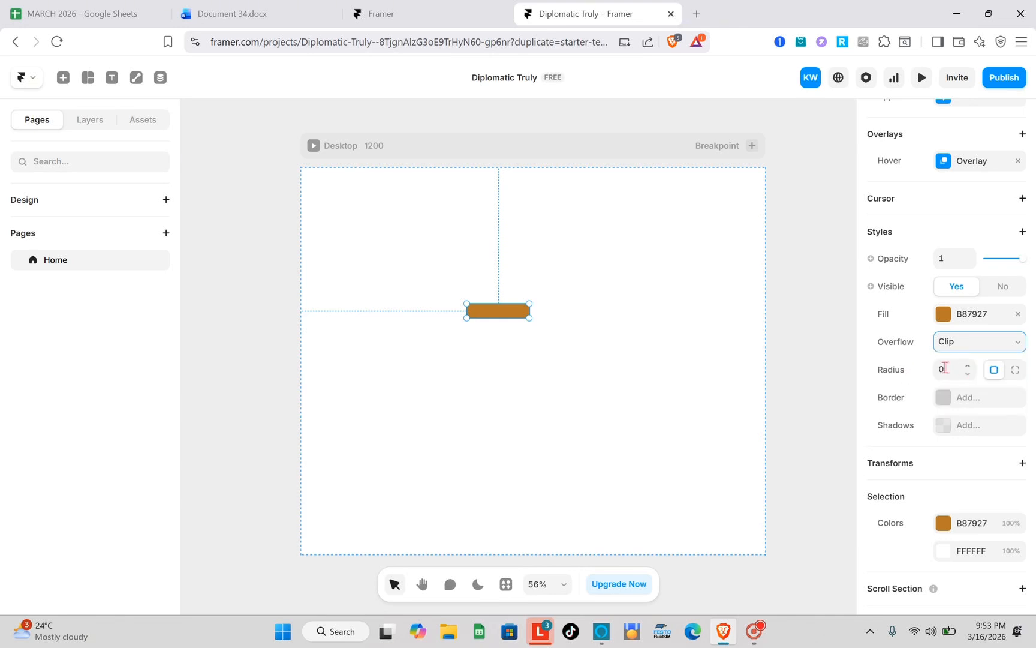
- Add an outside box shadow to the frame, coloured 4F3C3C at 25% opacity, with X 0, Y 1 and blur 2
scroll(968, 372, "down", 1)
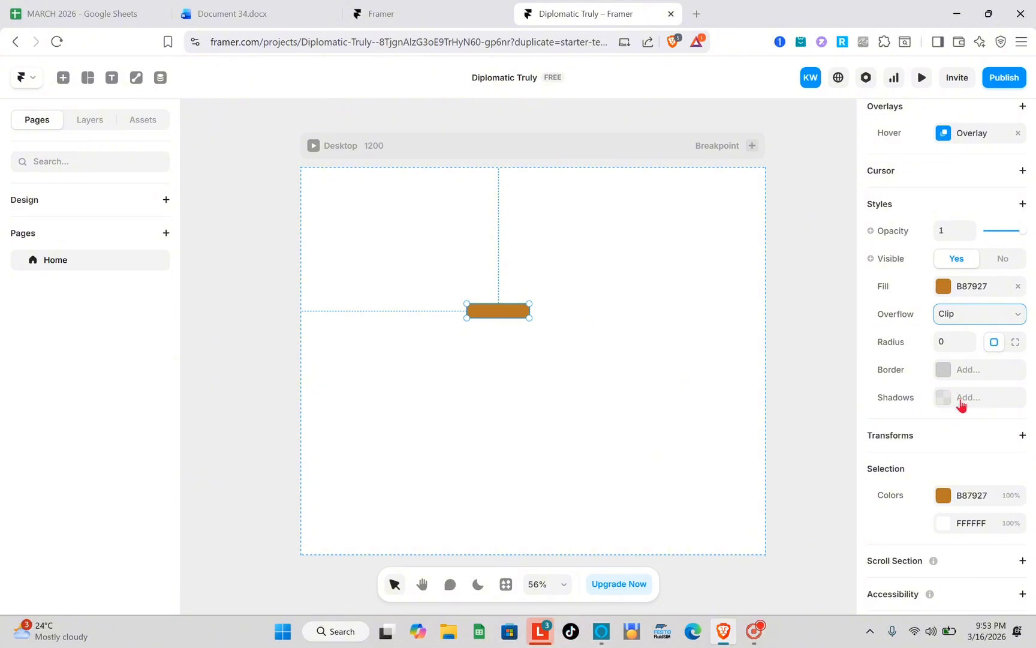
scroll(959, 401, "down", 1)
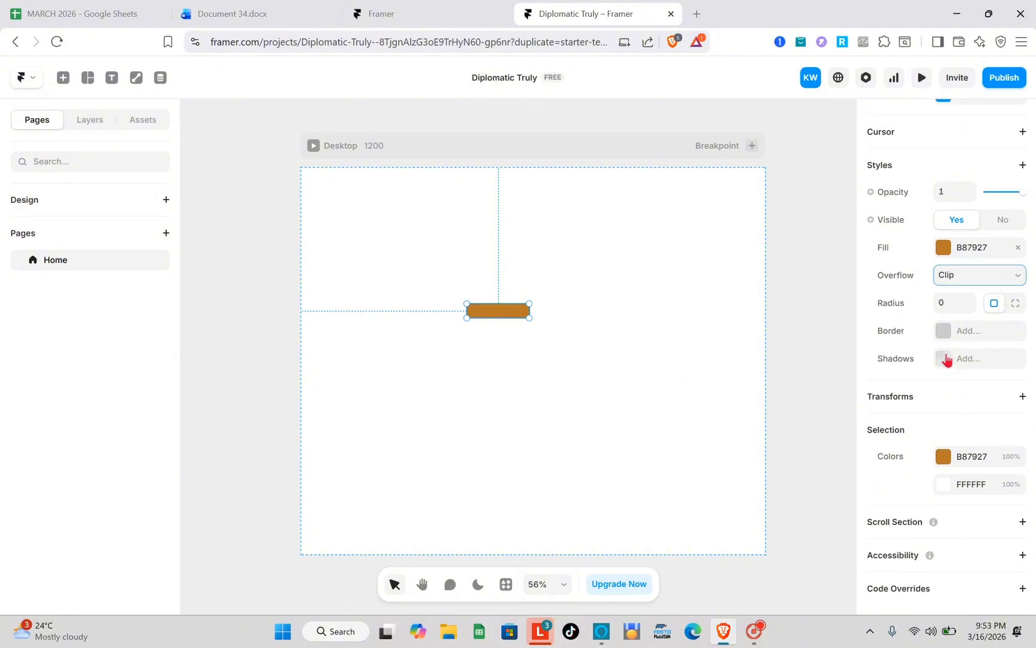
left_click(947, 359)
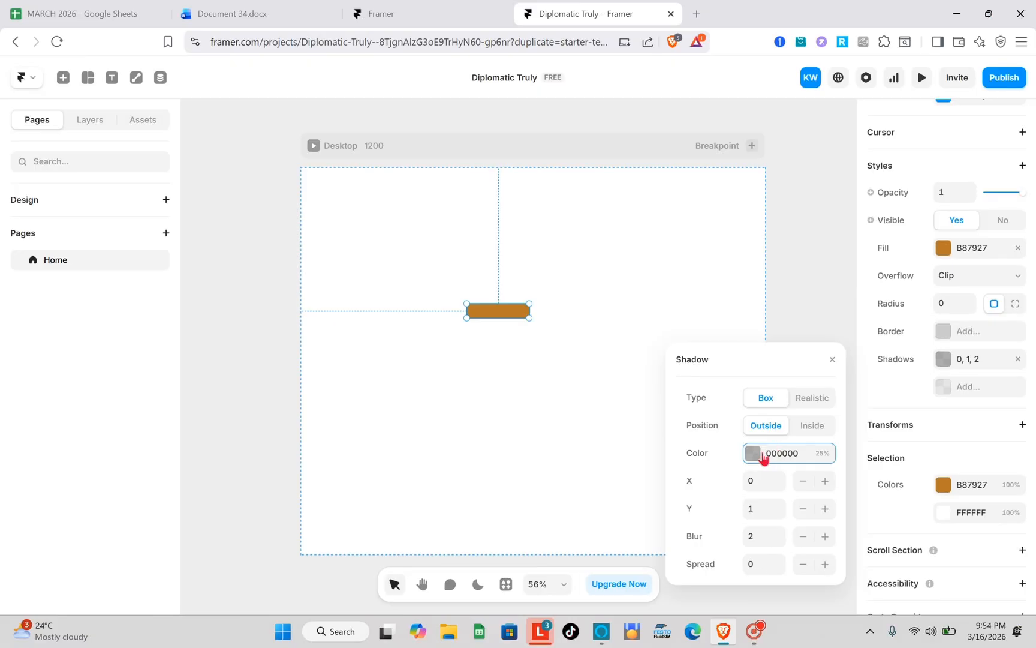
left_click(667, 509)
left_click(610, 424)
left_click_drag(724, 398, 716, 442)
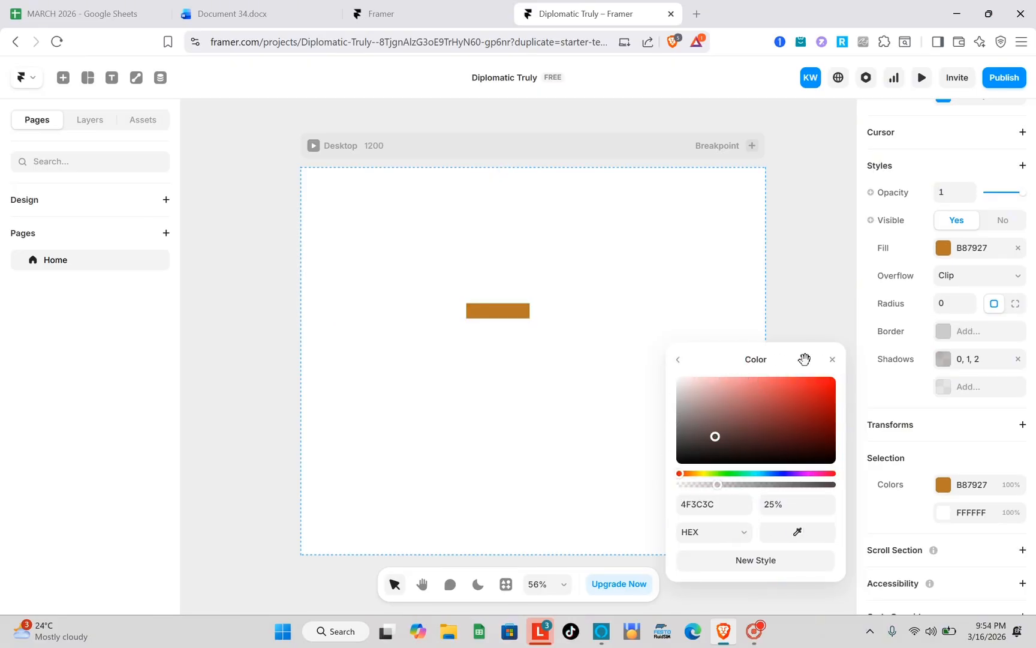
left_click(832, 360)
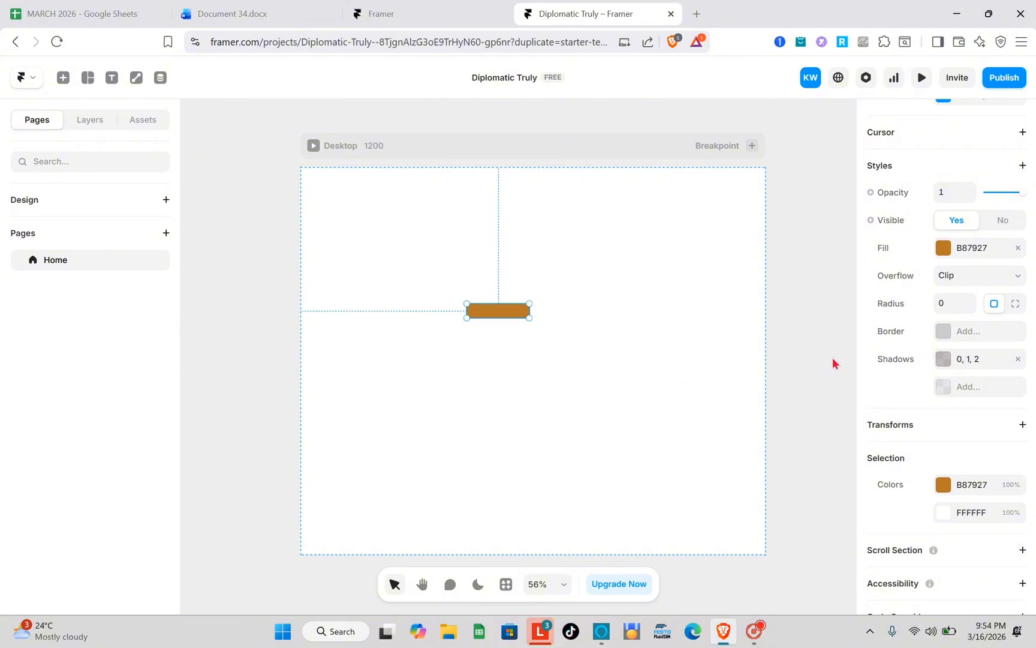
- Add a solid border to the orange-brown frame with colour 222222 and width 1
scroll(969, 396, "down", 1)
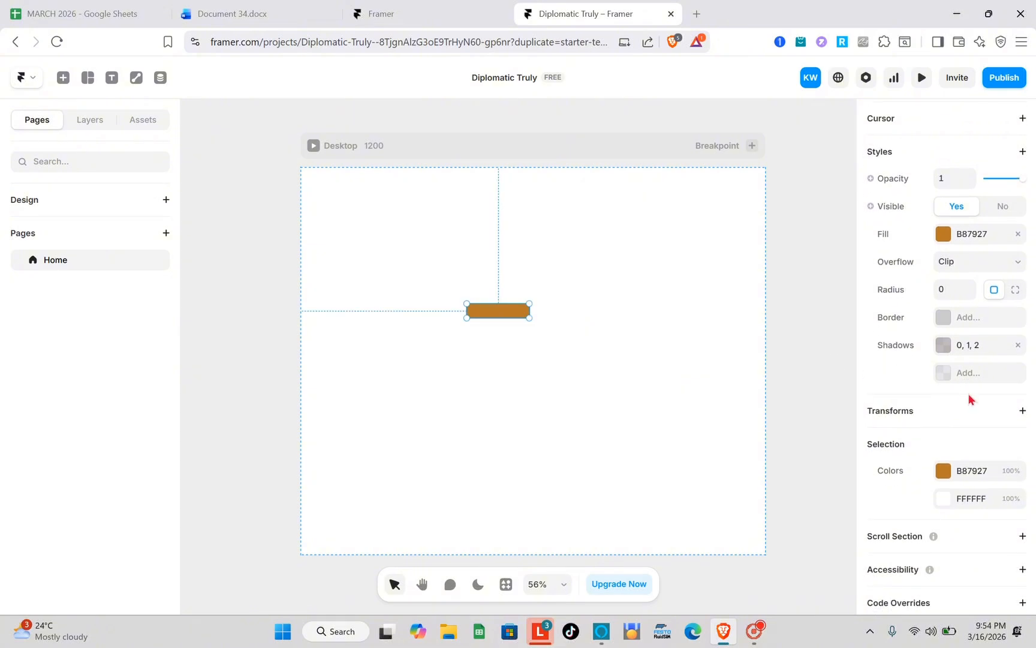
left_click(948, 323)
left_click(949, 323)
left_click(948, 321)
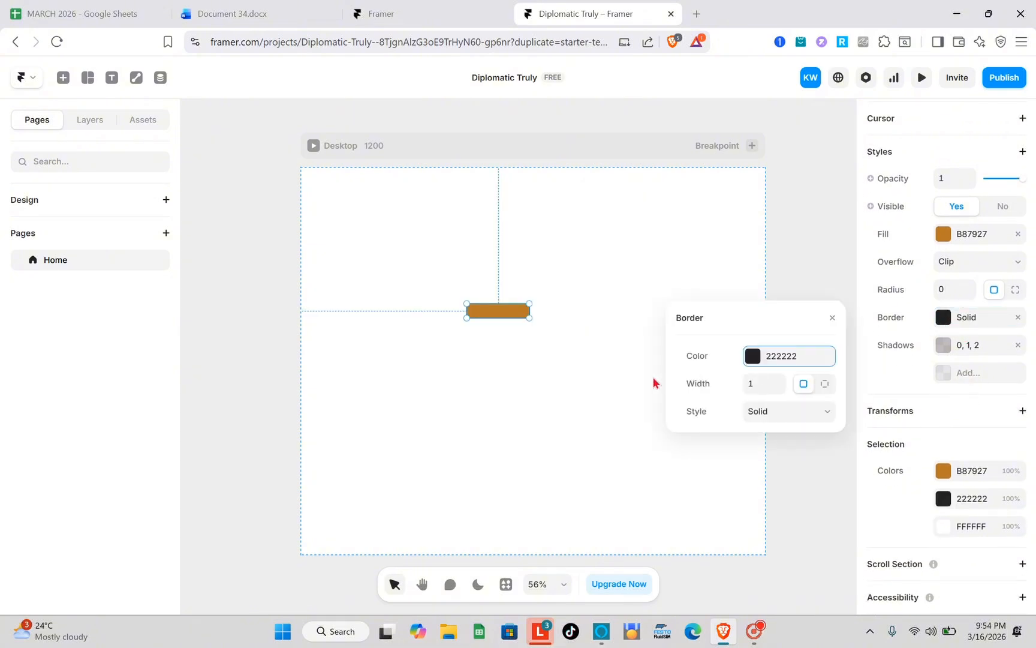
- Set the border width of the orange-brown frame to 3
left_click(776, 380)
left_click(777, 380)
left_click(776, 380)
left_click(776, 380)
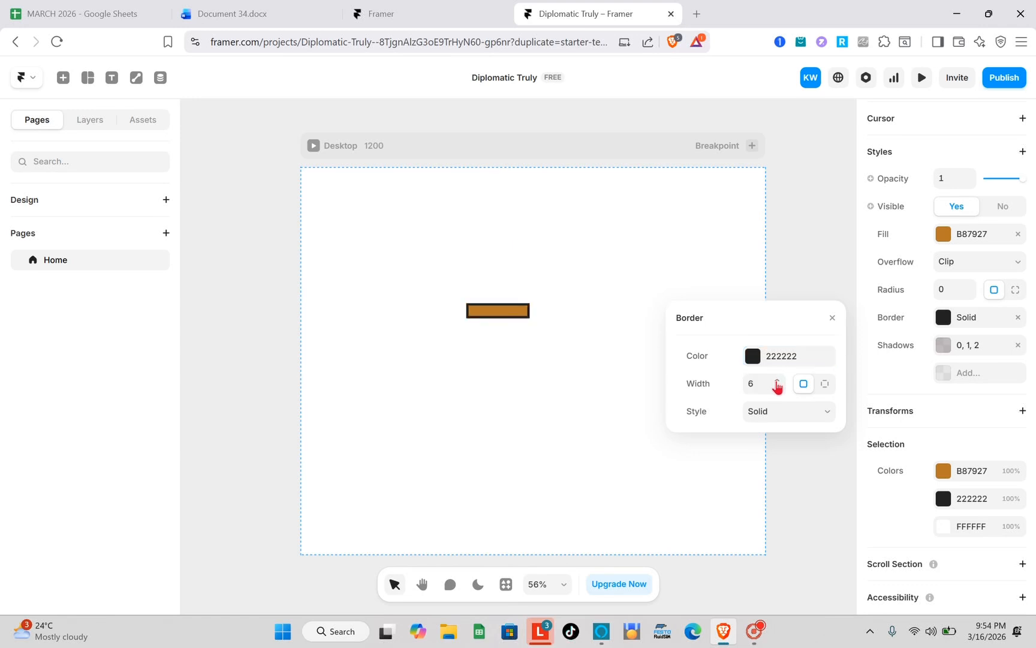
left_click(777, 388)
left_click(777, 388)
left_click(777, 387)
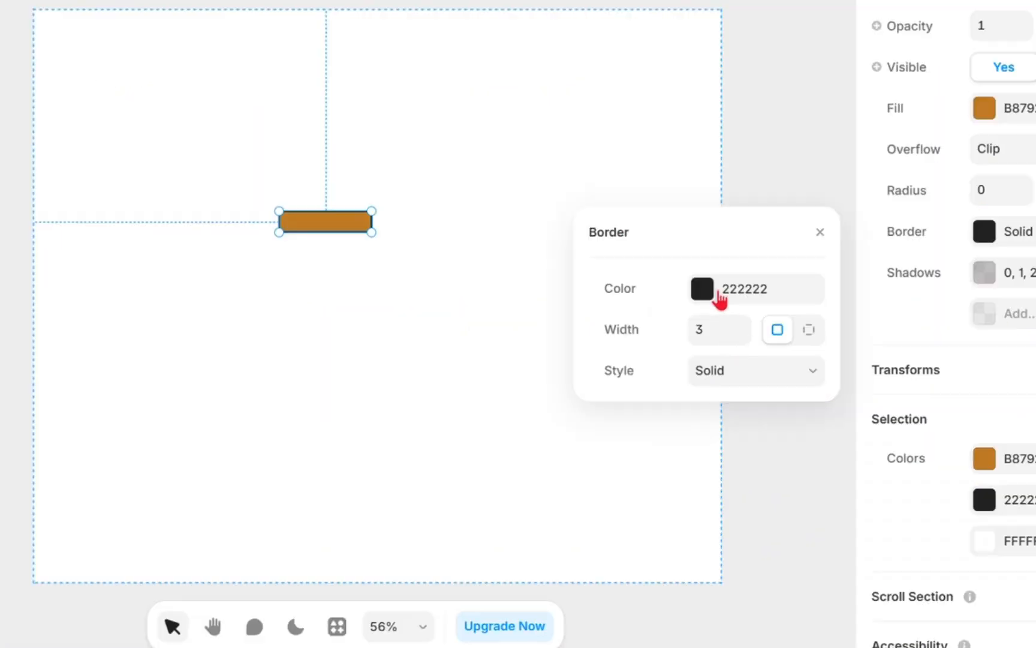
- Change the frame's border colour to the dark red 6E3232 and close the border settings
left_click(763, 361)
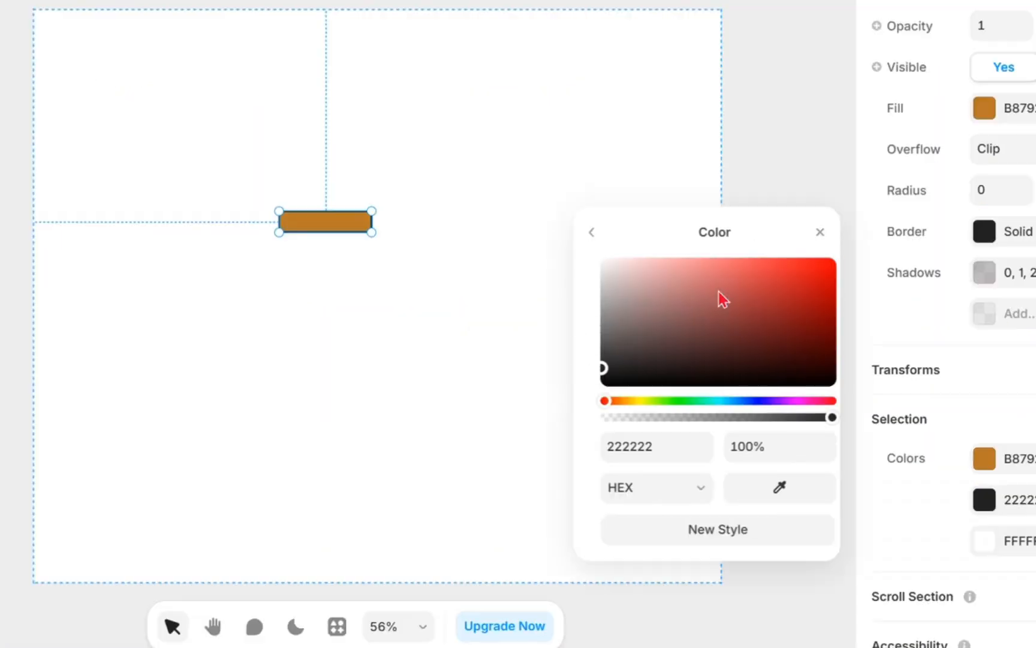
left_click(764, 358)
mouse_move(720, 306)
left_mouse_down()
mouse_move(745, 361)
mouse_move(782, 345)
mouse_move(795, 307)
left_mouse_up()
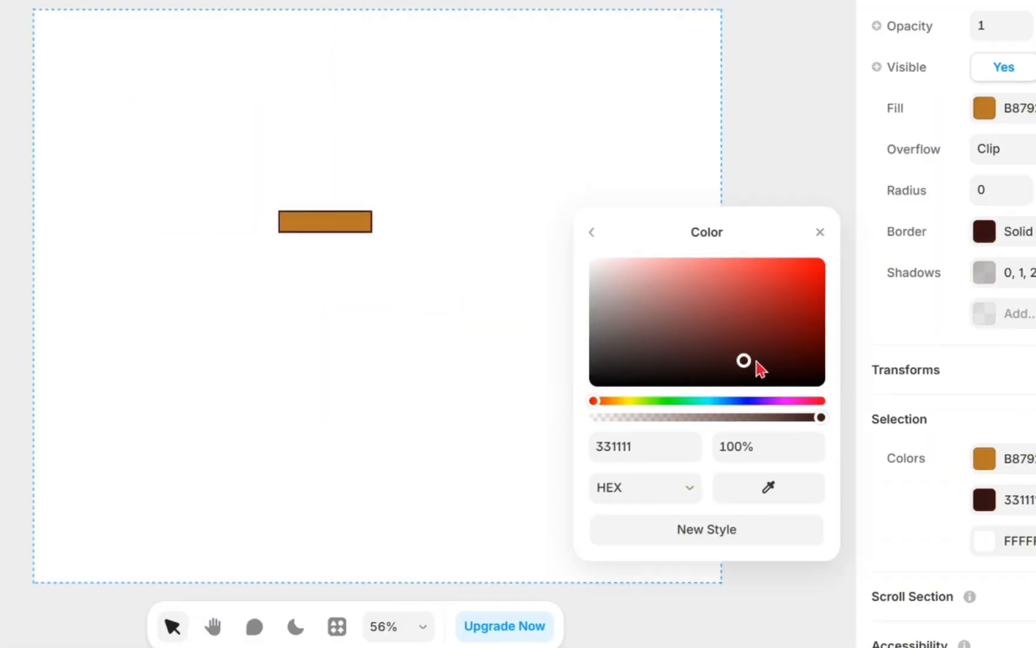
left_click_drag(817, 373, 763, 384)
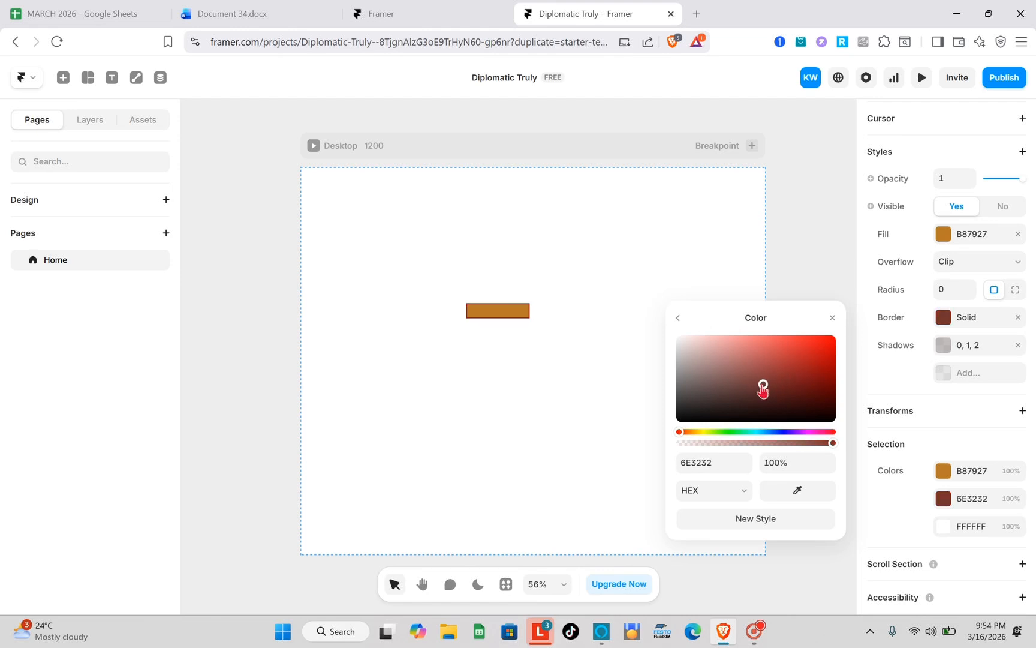
left_click(832, 318)
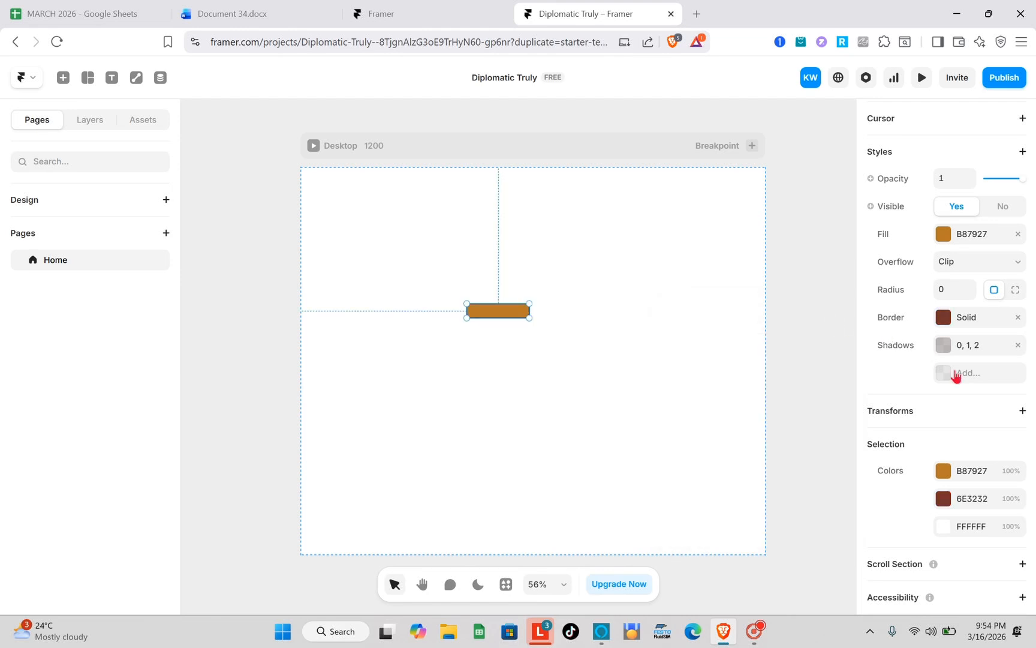
- Add Scale and Rotate transforms to the orange-brown frame, keeping their default values
scroll(955, 375, "down", 1)
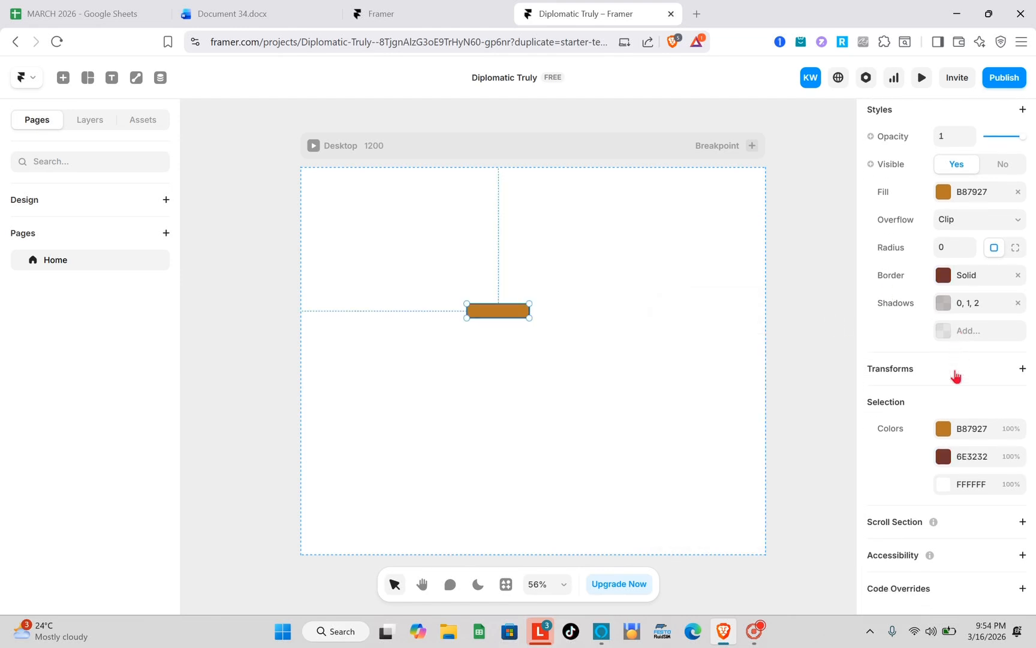
left_click(1023, 369)
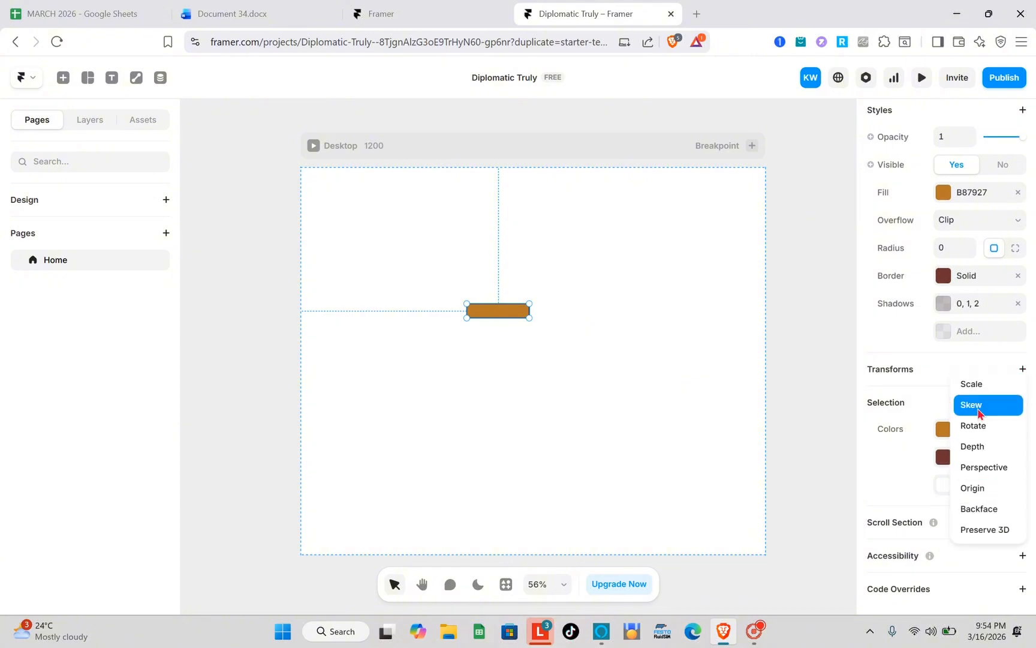
left_click(970, 384)
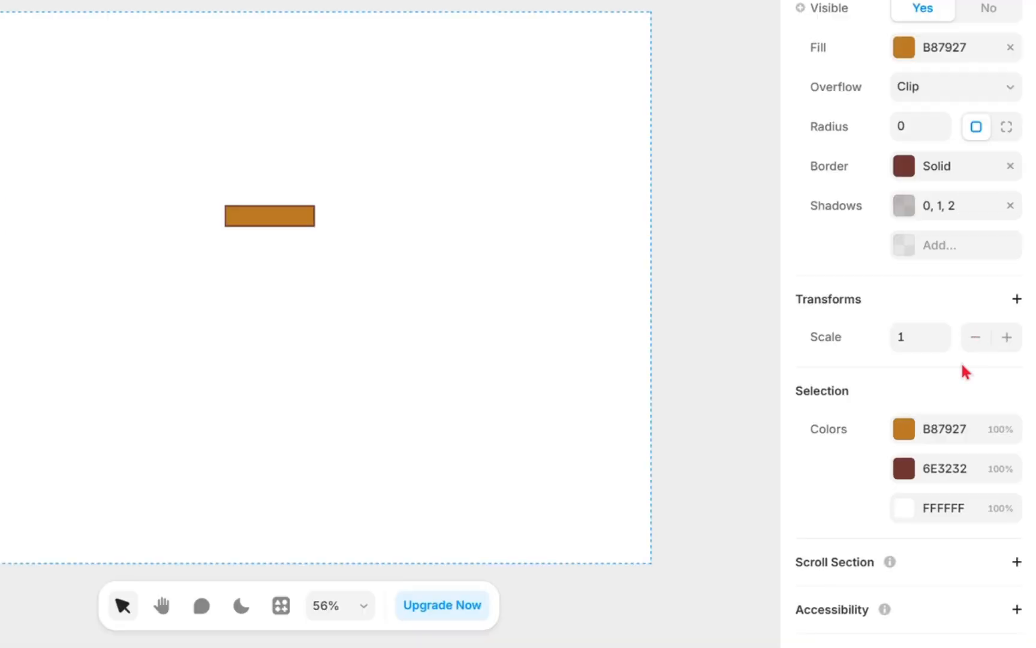
left_click(1017, 299)
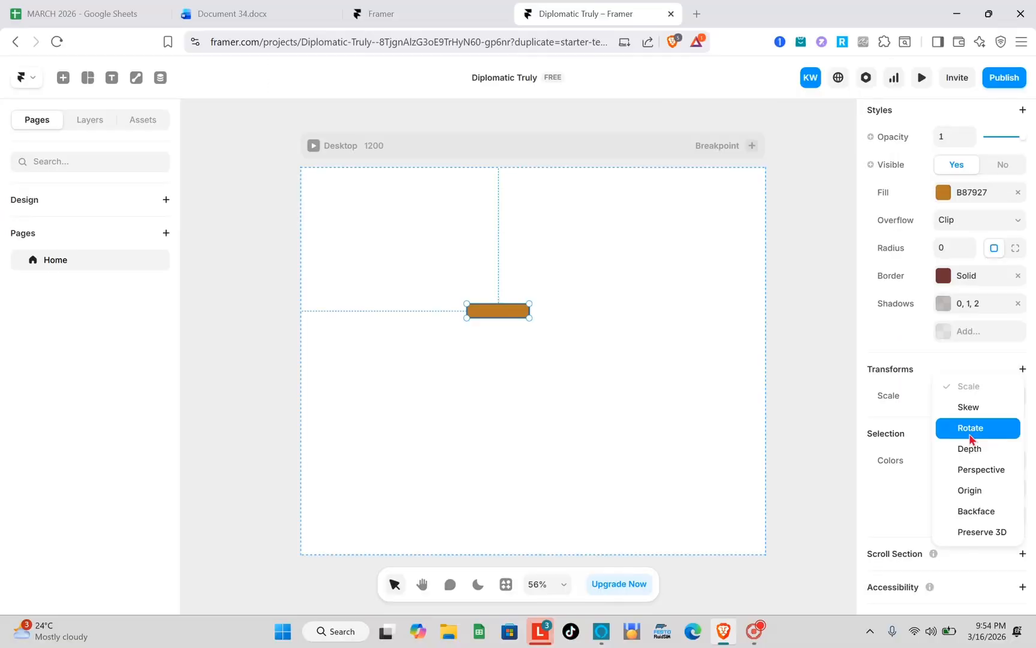
left_click(944, 387)
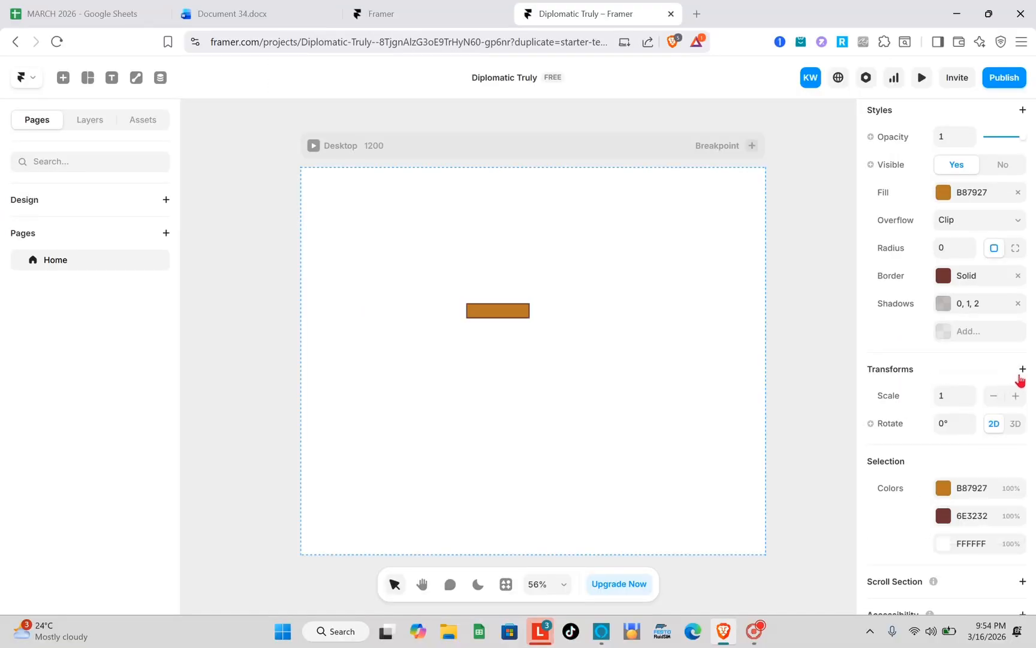
- Add Perspective and Origin transforms to the frame, and look at the Perspective setting without changing its value
left_click(1016, 299)
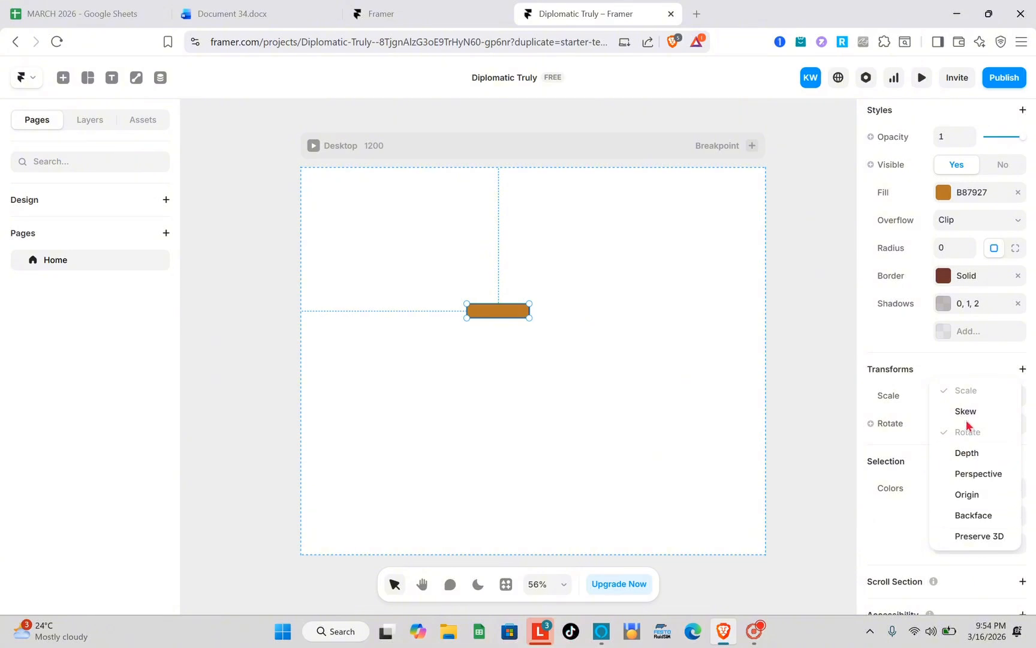
left_click(957, 474)
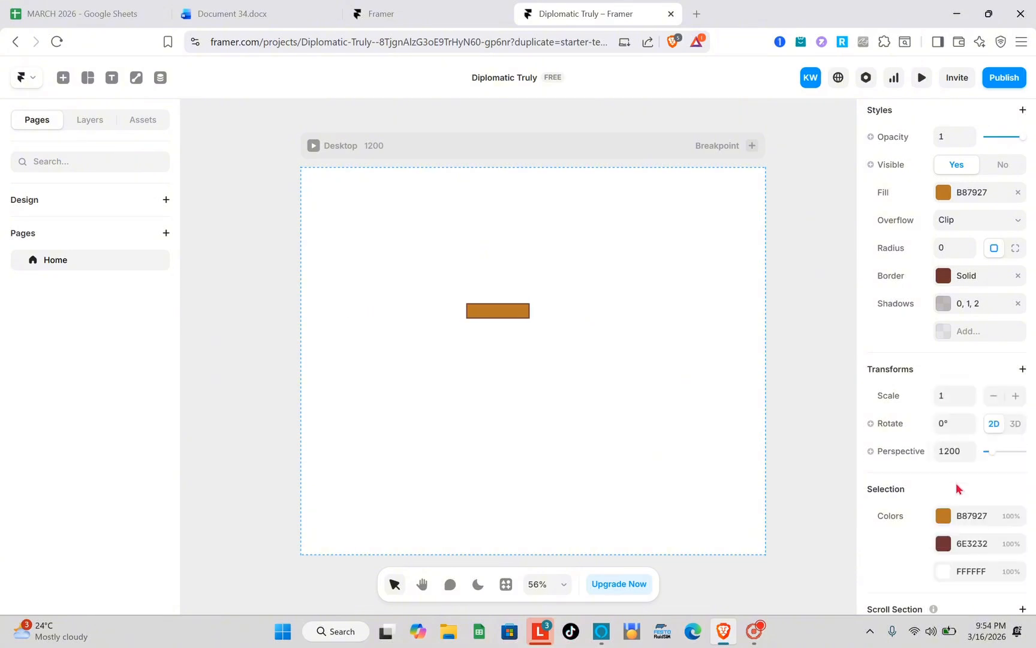
left_click(1023, 369)
left_click(1022, 370)
left_click(1022, 369)
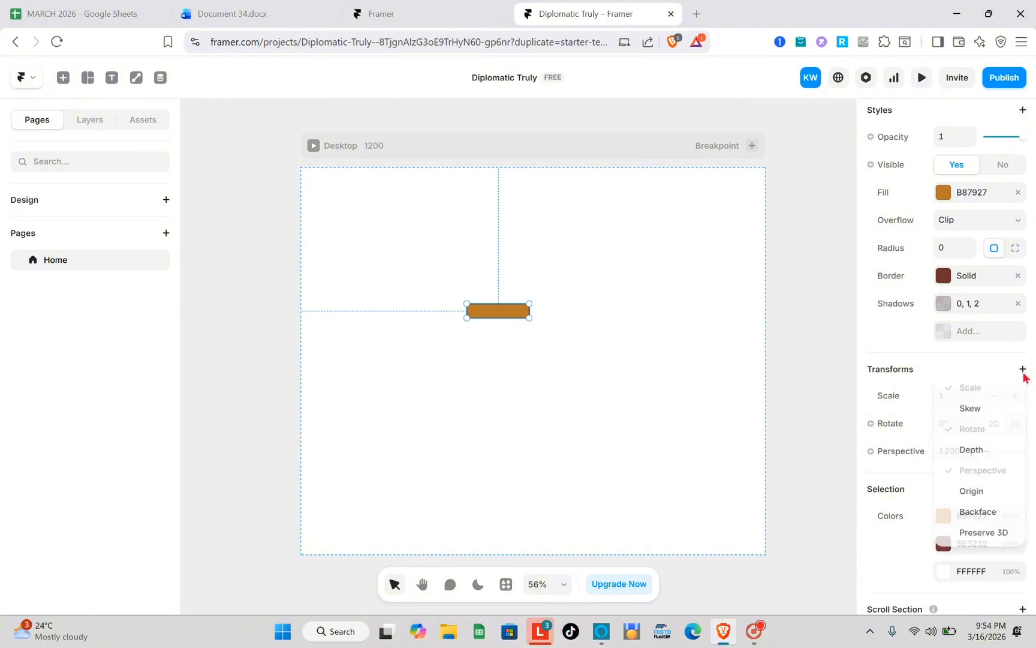
left_click(971, 492)
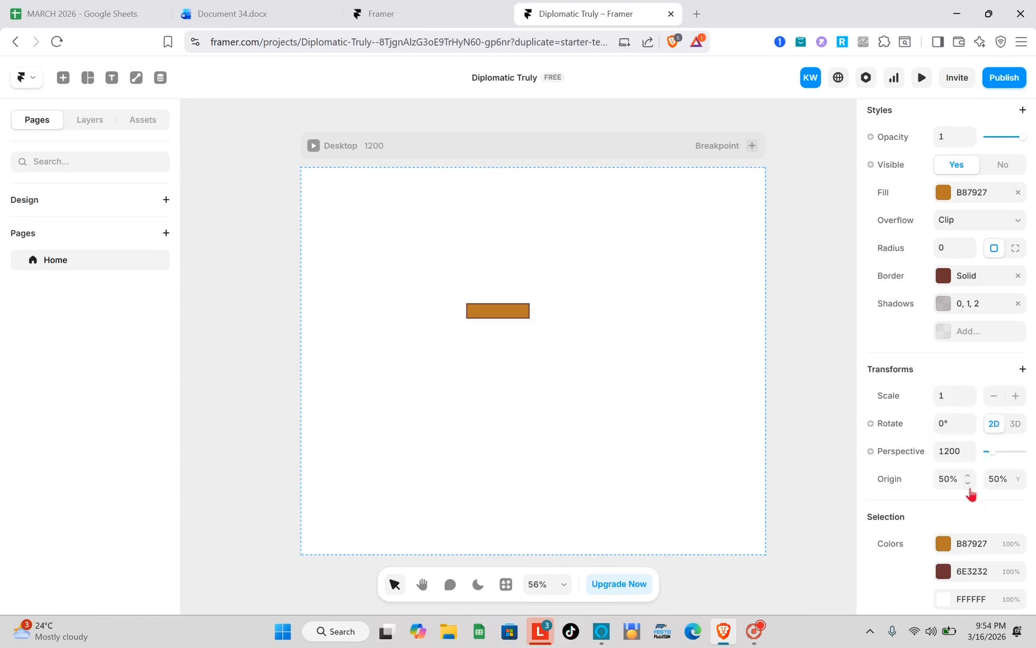
left_click(900, 454)
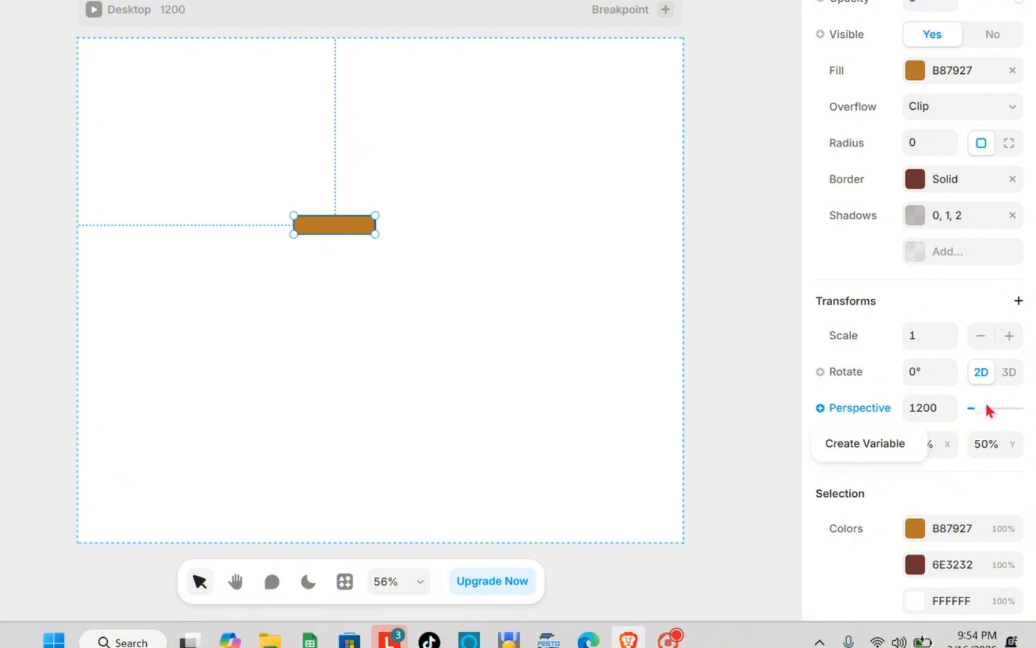
left_click(931, 410)
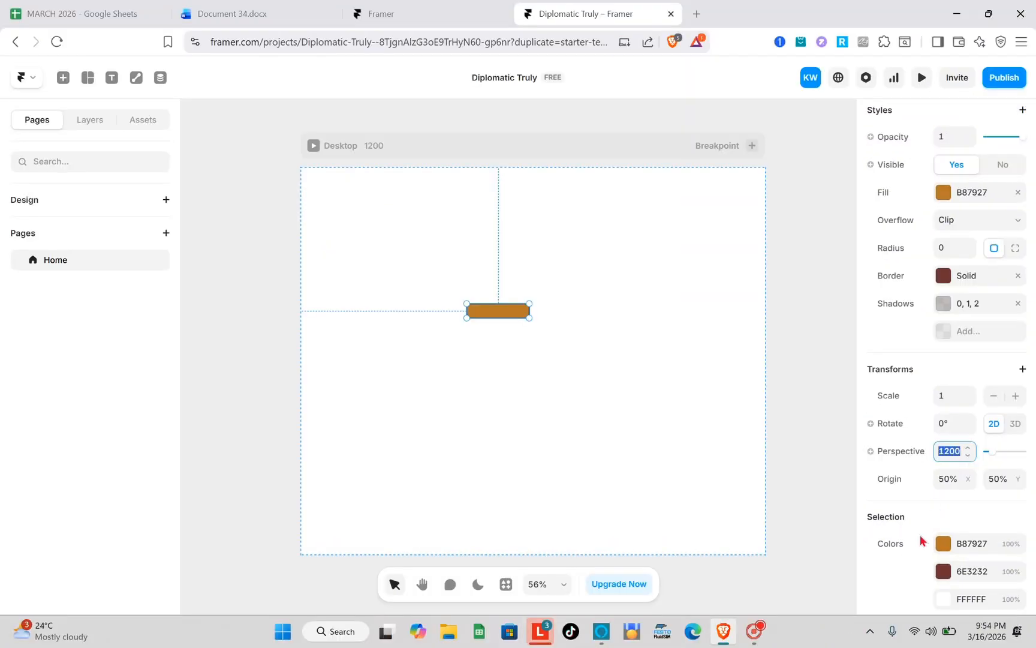
- Add a Scroll Section to the frame, remove it again, and view the available Accessibility options
scroll(933, 545, "down", 2)
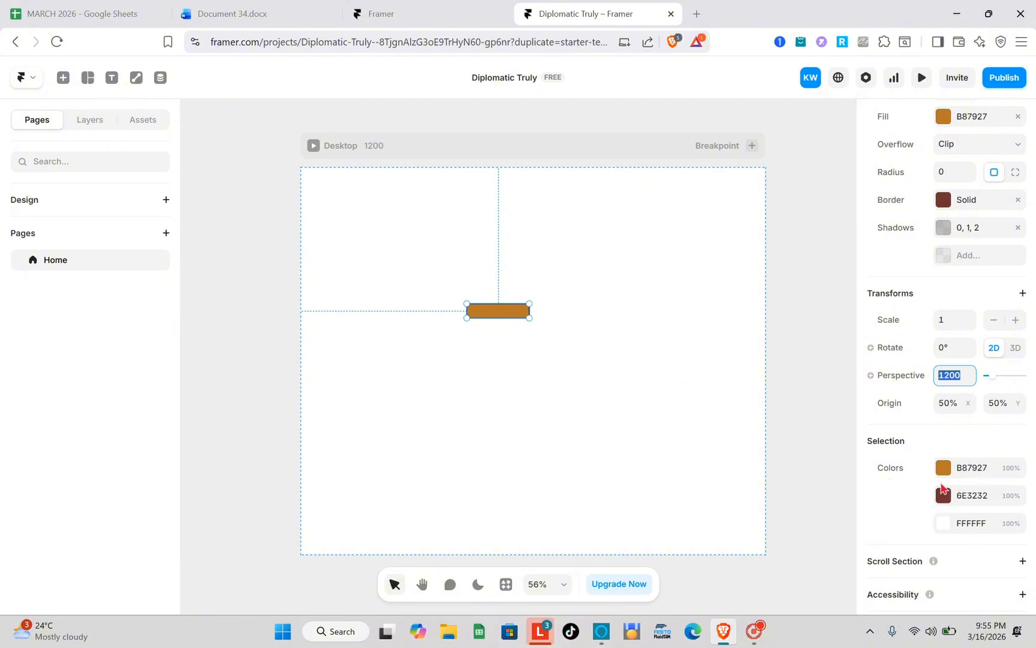
scroll(942, 487, "down", 1)
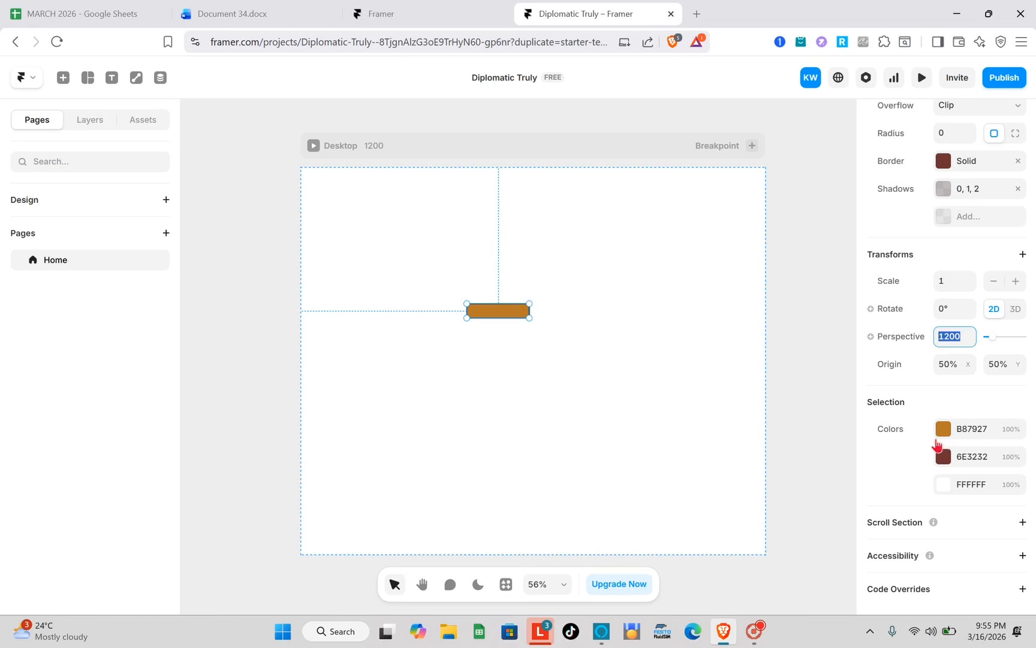
left_click(1019, 522)
scroll(954, 543, "down", 1)
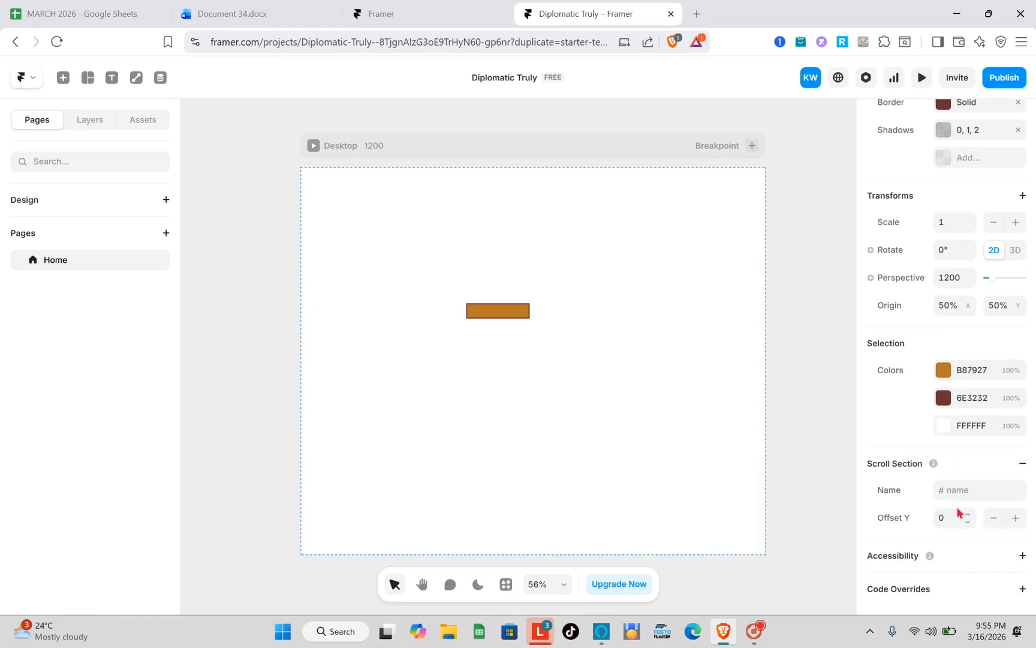
left_click(958, 490)
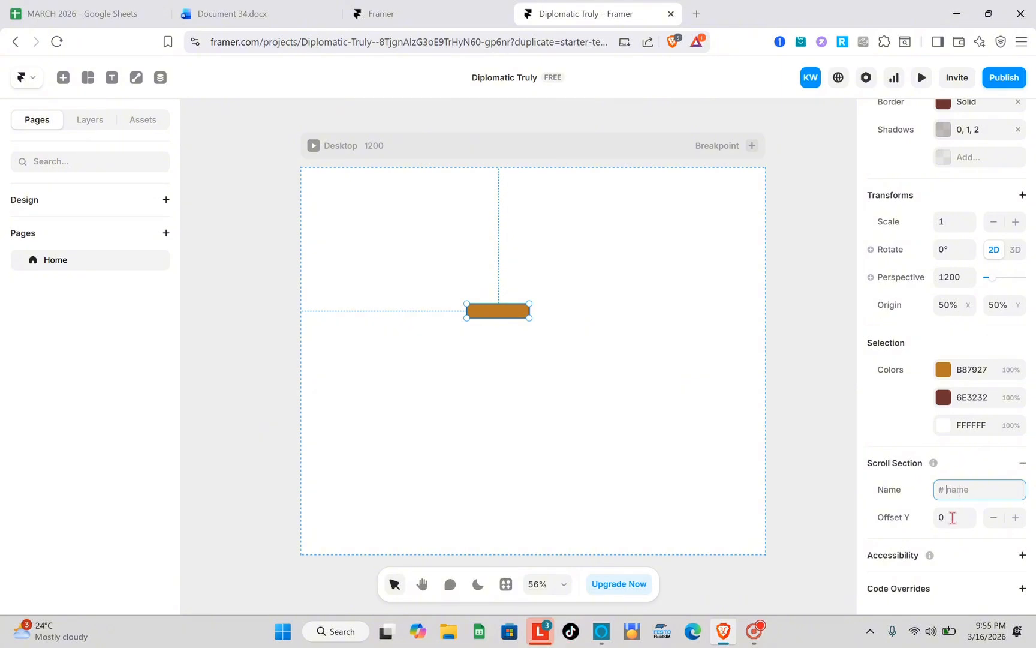
left_click(1023, 466)
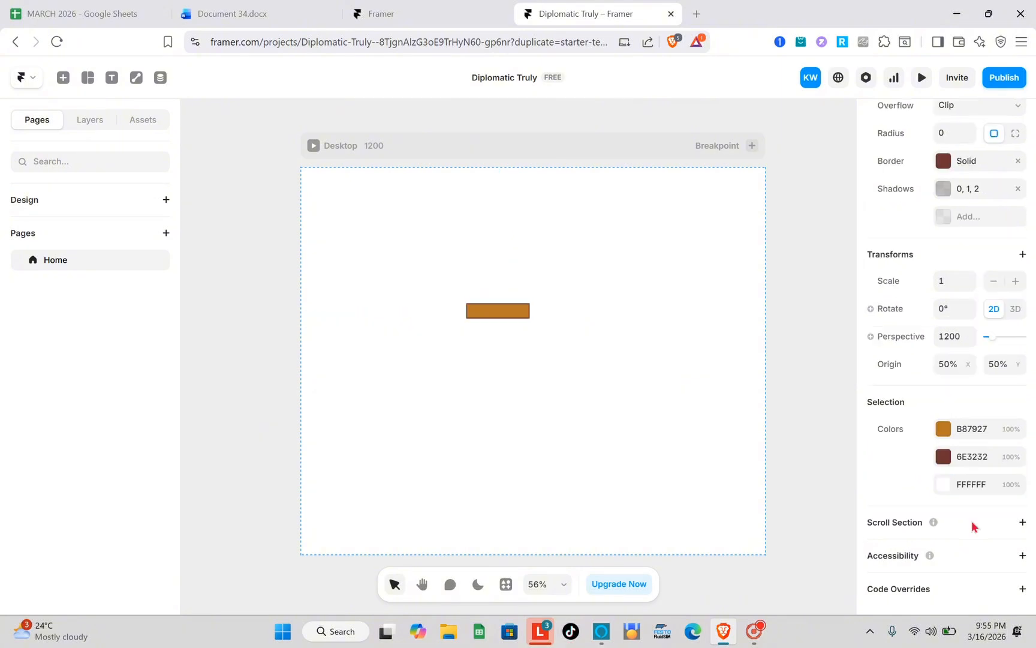
left_click(1023, 556)
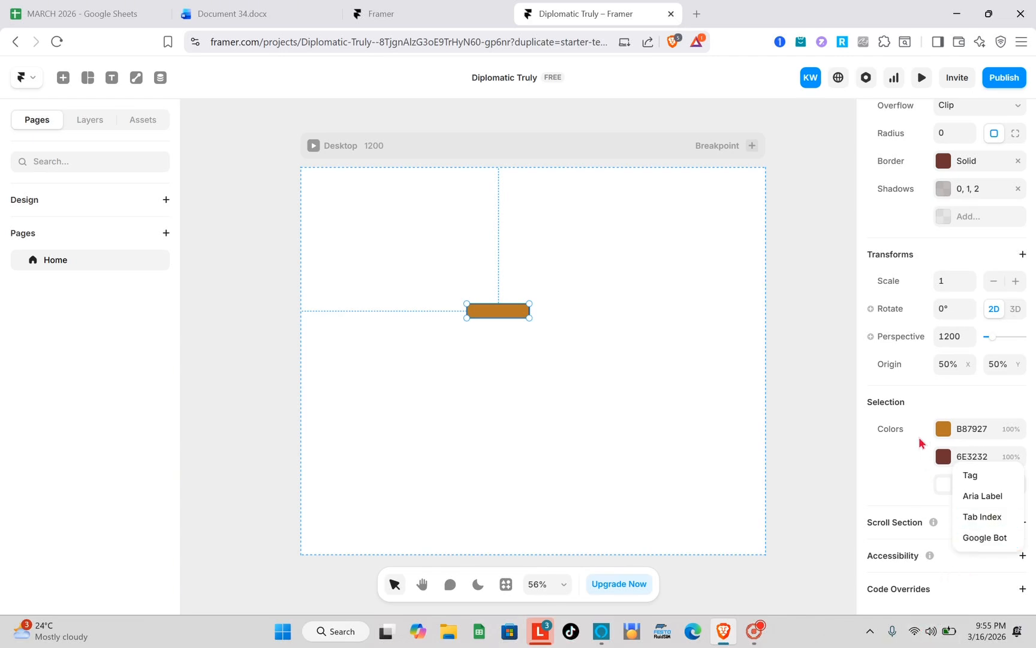
- Link the frame to the Home page and set the link to open in a new tab
scroll(891, 234, "up", 10)
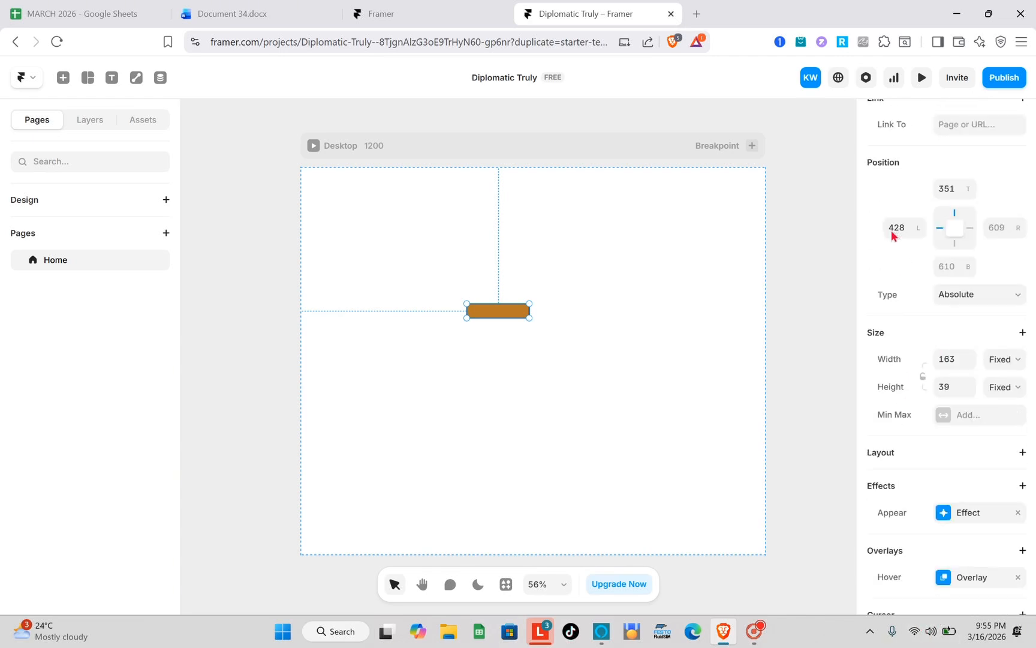
left_click(976, 180)
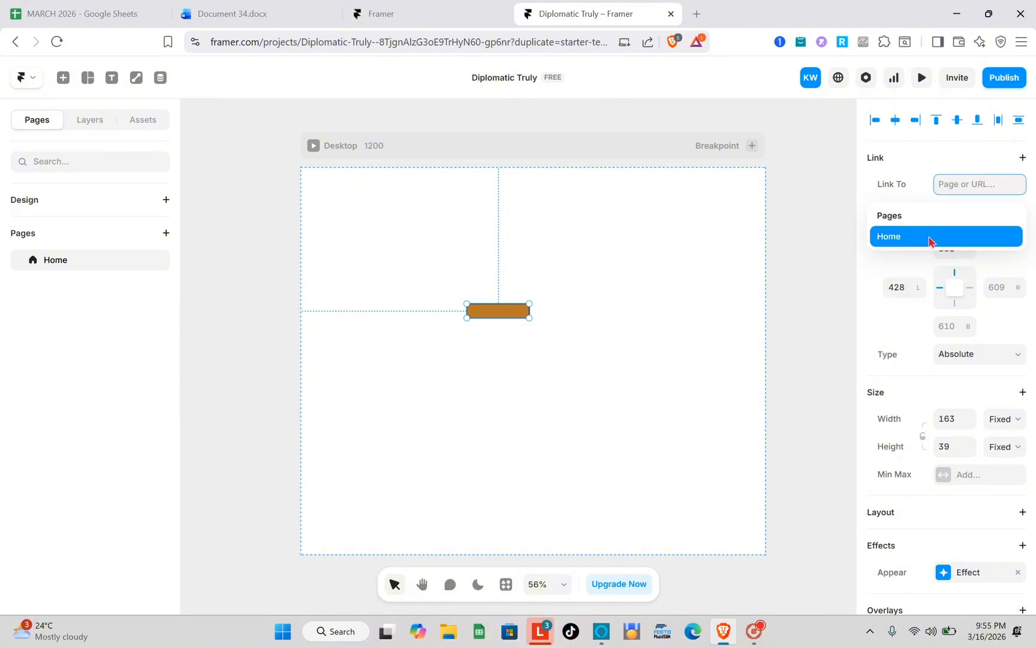
left_click(884, 236)
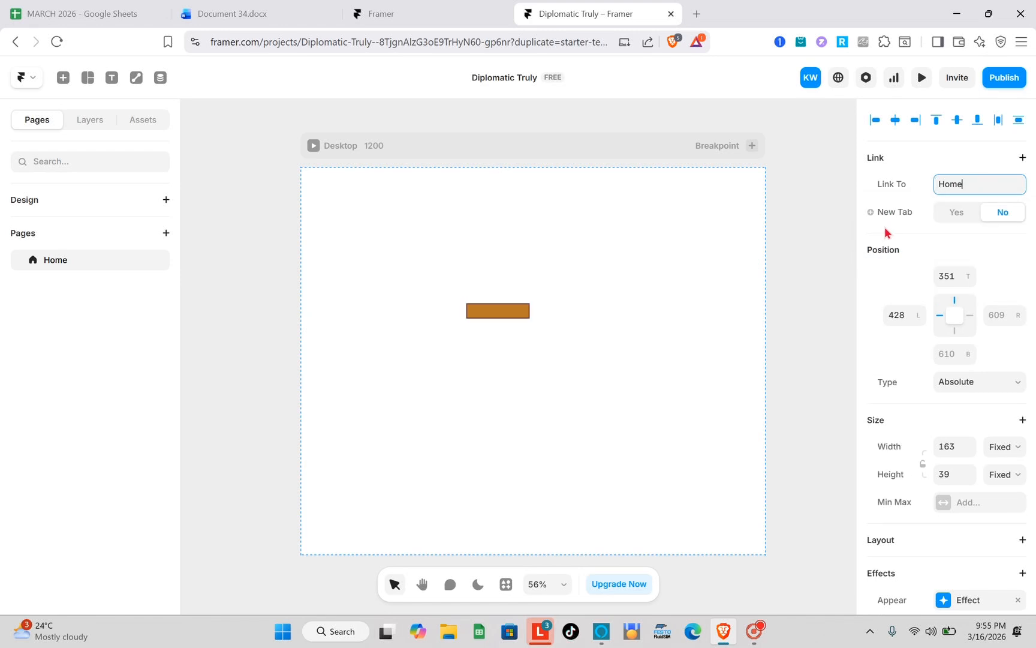
double_click(980, 190)
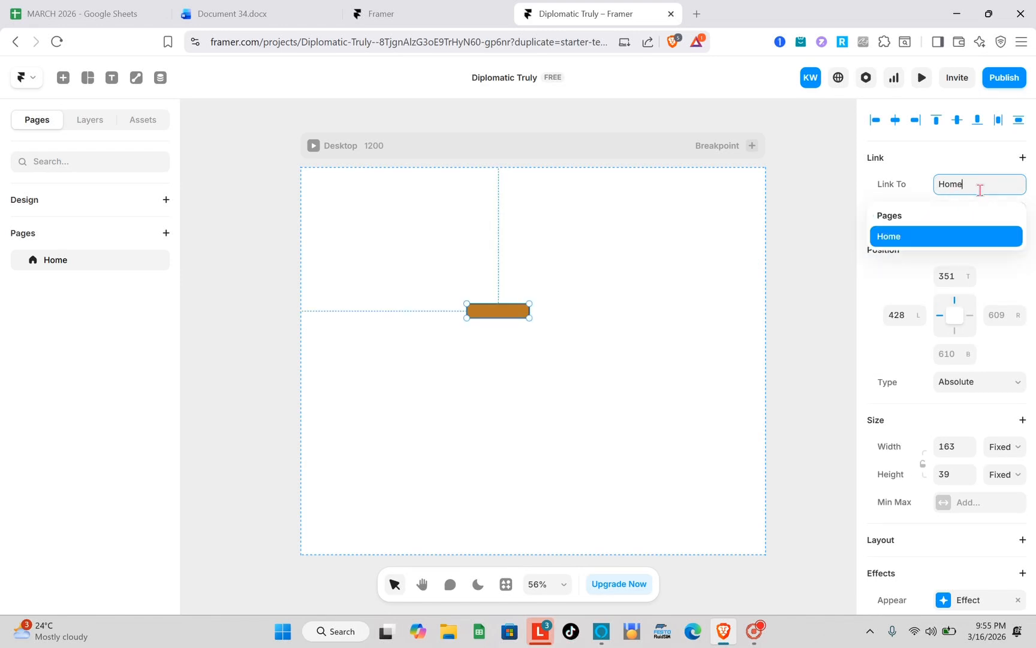
left_click(899, 239)
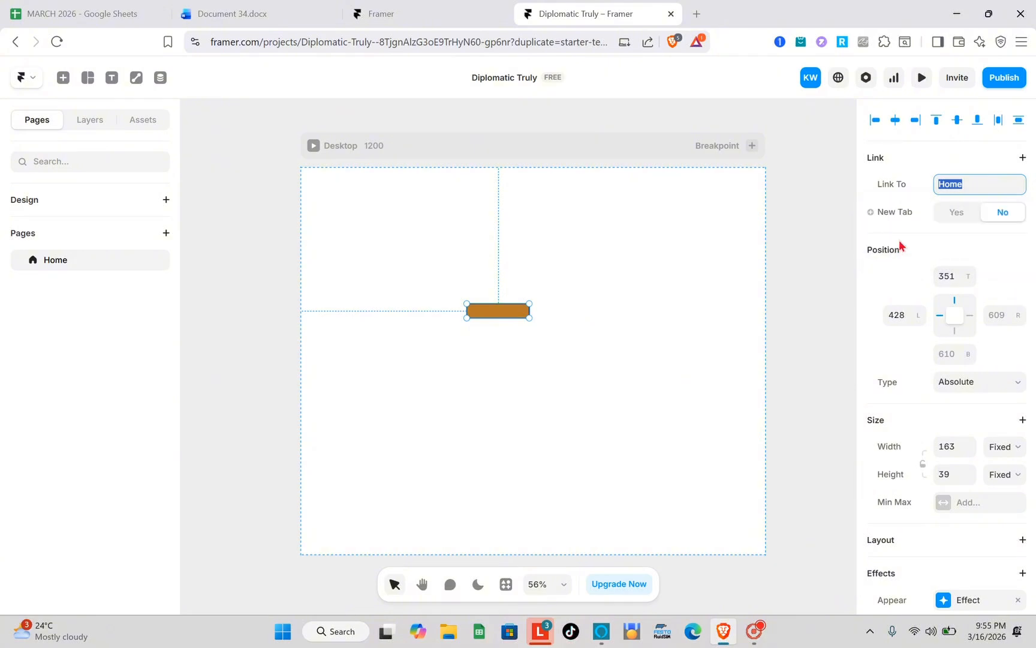
left_click(956, 215)
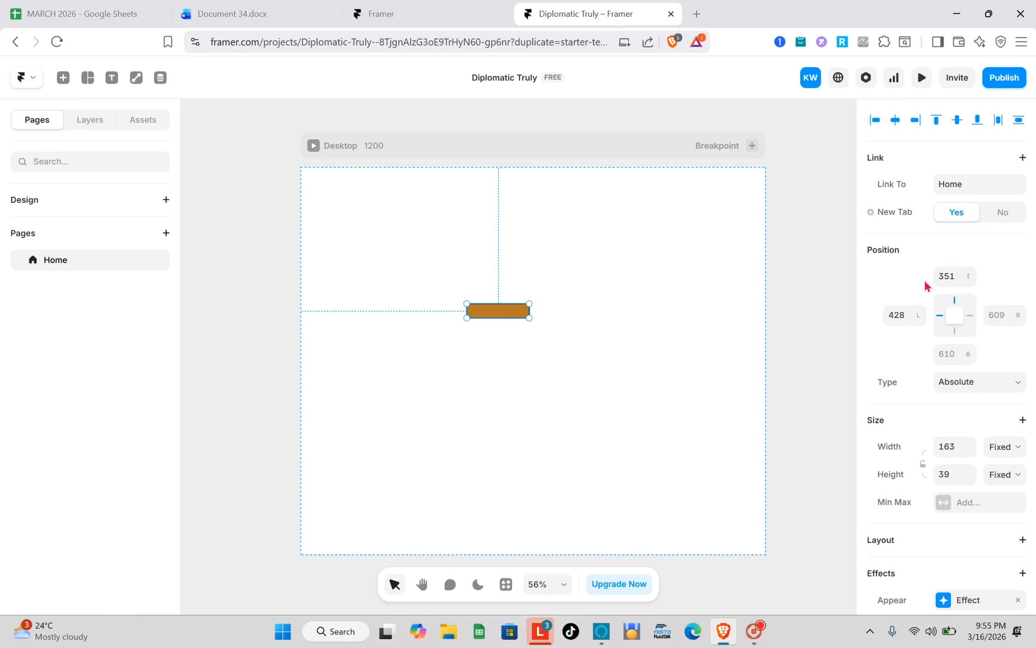
- Review the linked frame's properties from Position and Size through Styles, Transforms and Accessibility
scroll(941, 264, "down", 3)
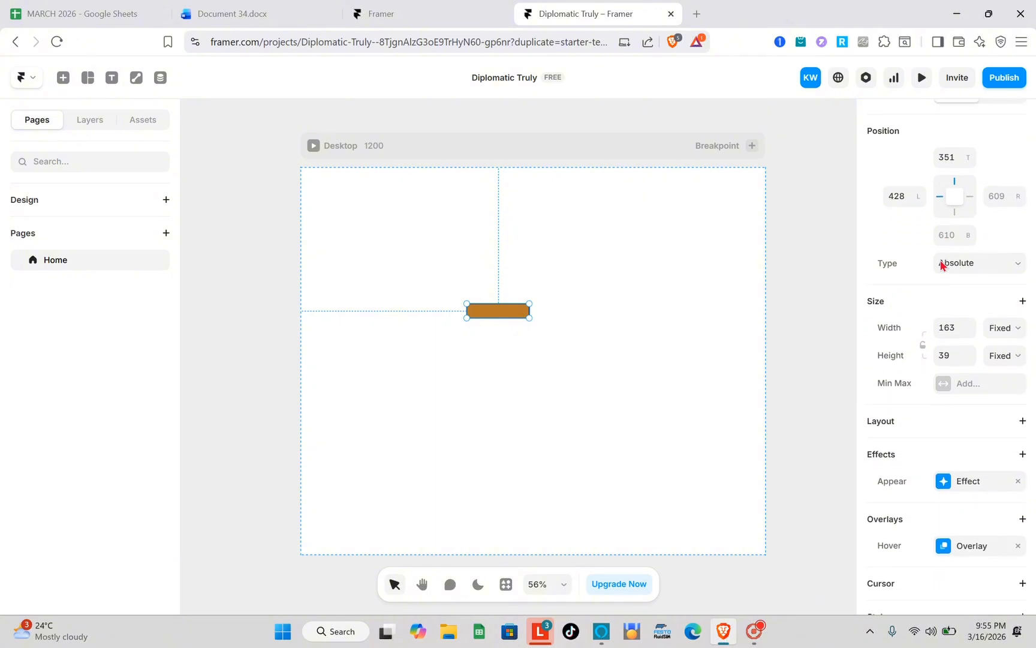
scroll(941, 264, "down", 3)
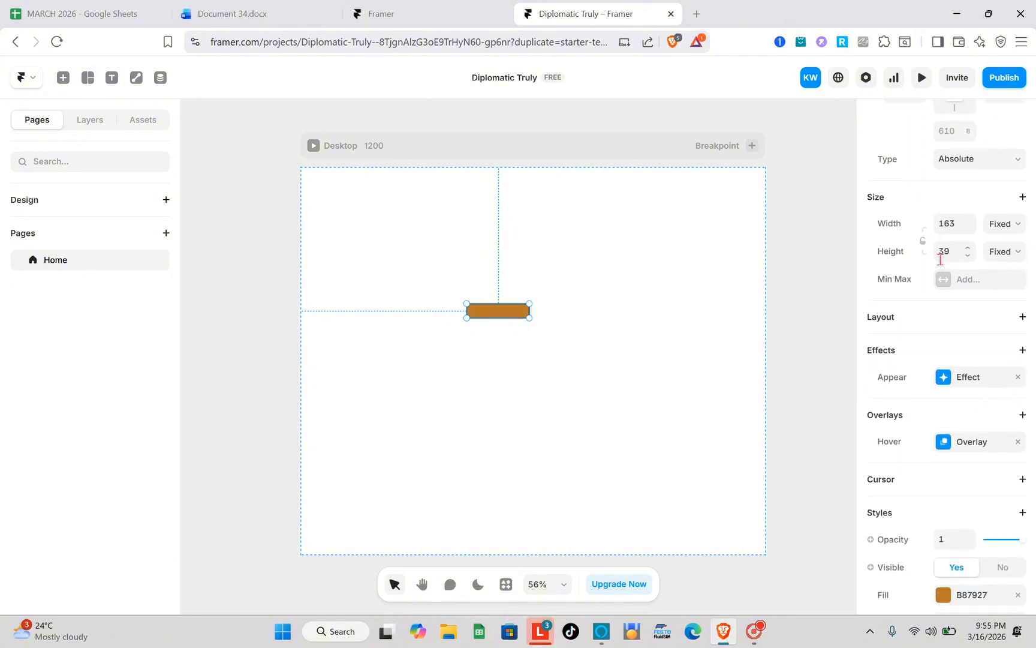
scroll(941, 259, "down", 3)
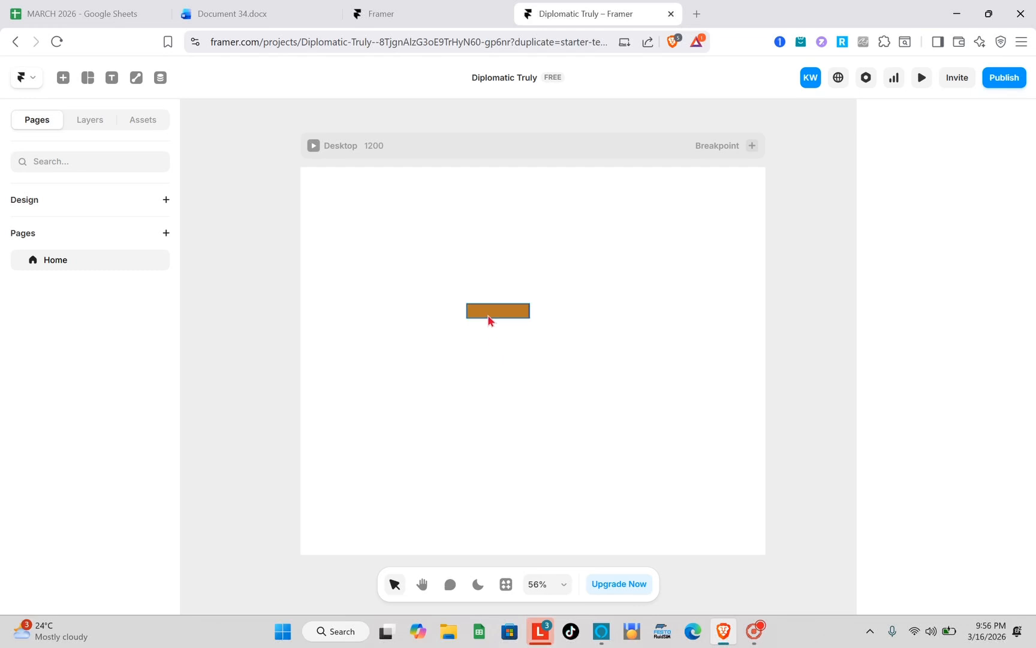
scroll(941, 353, "down", 10)
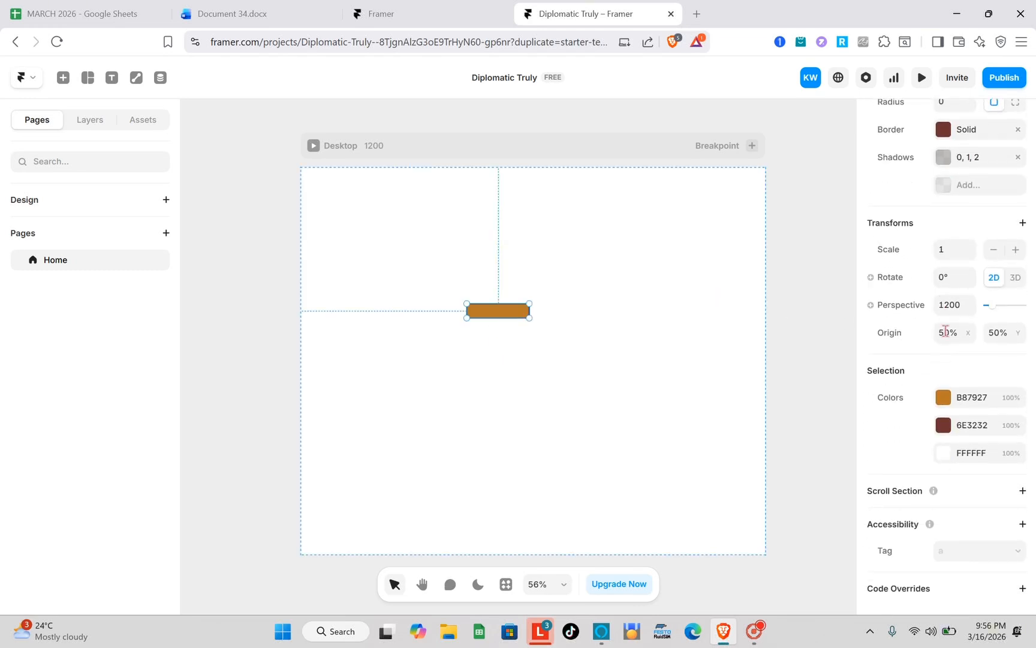
scroll(955, 456, "up", 8)
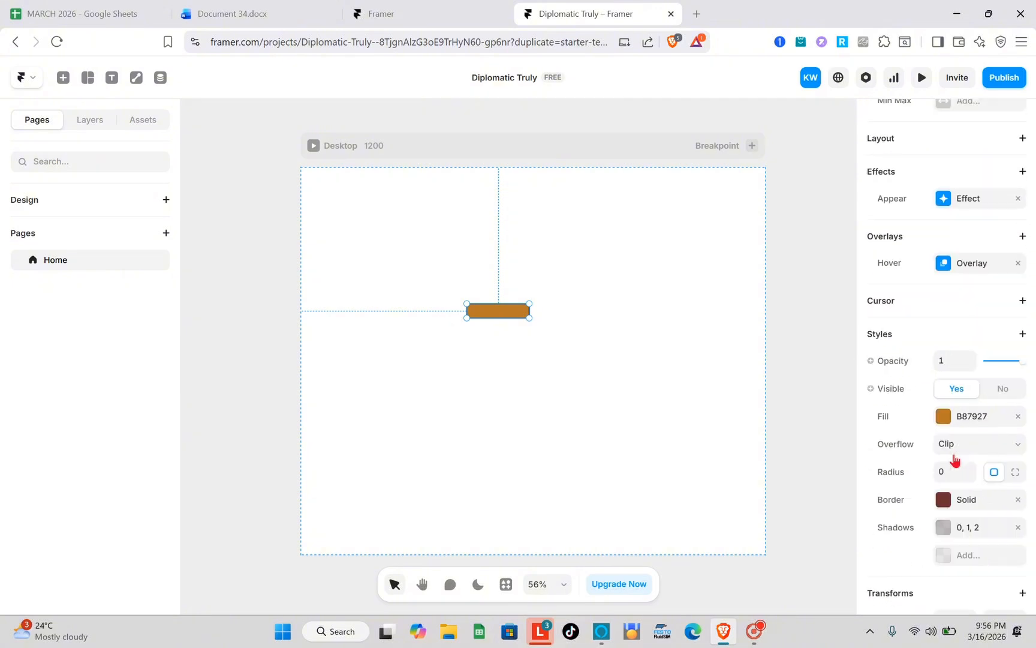
scroll(956, 459, "up", 8)
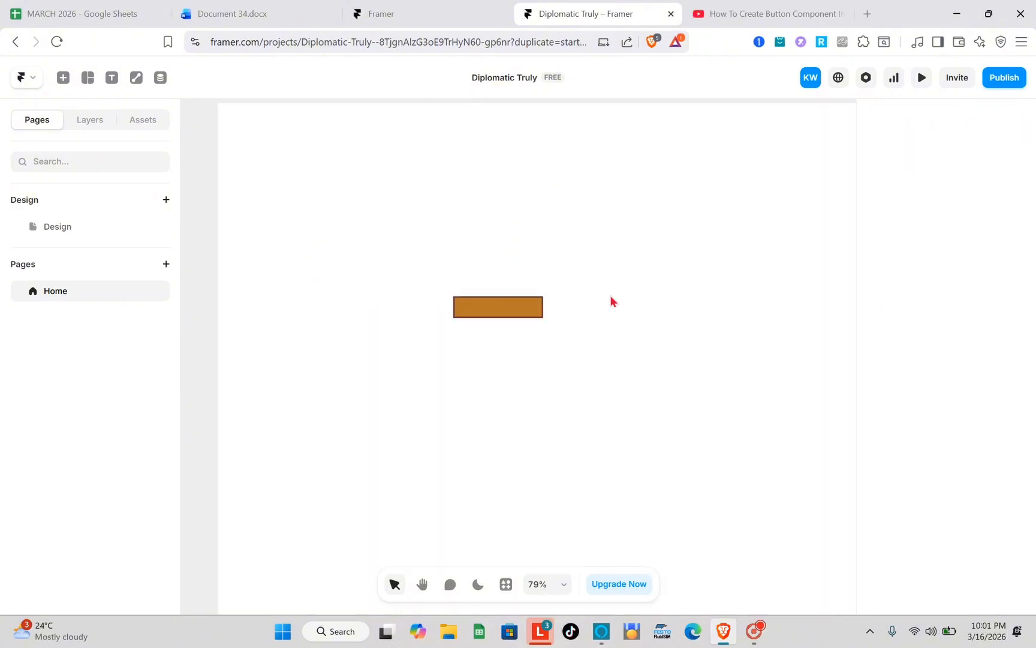
- Add a text layer reading "CLICK HERE" inside the orange button frame
left_click(481, 313)
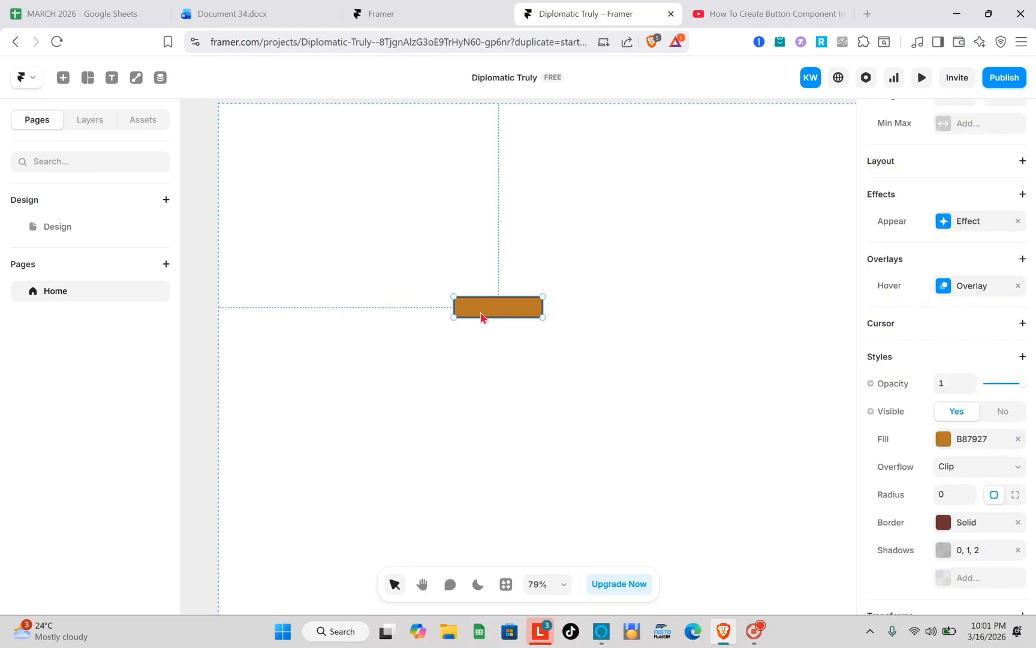
left_click(113, 79)
left_click(112, 81)
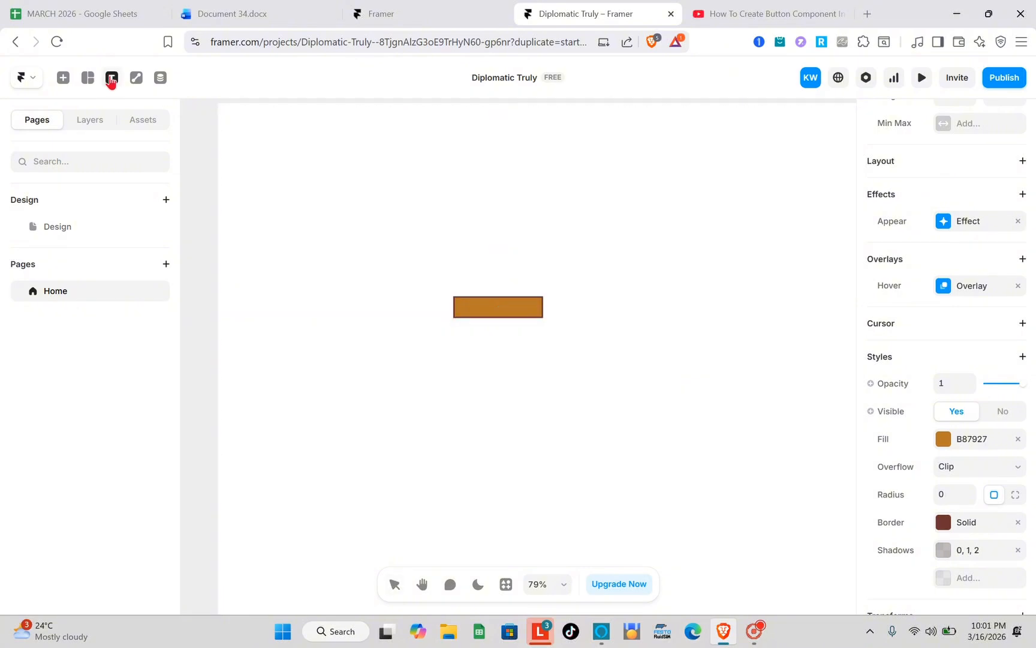
left_click(488, 309)
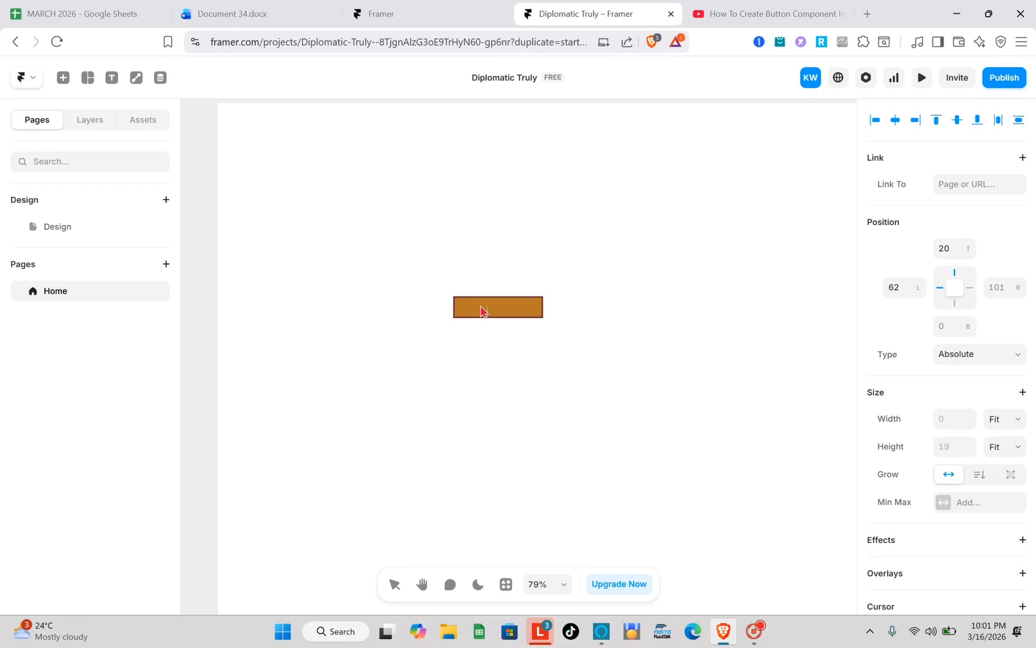
key("Caps_Lock")
type("CL")
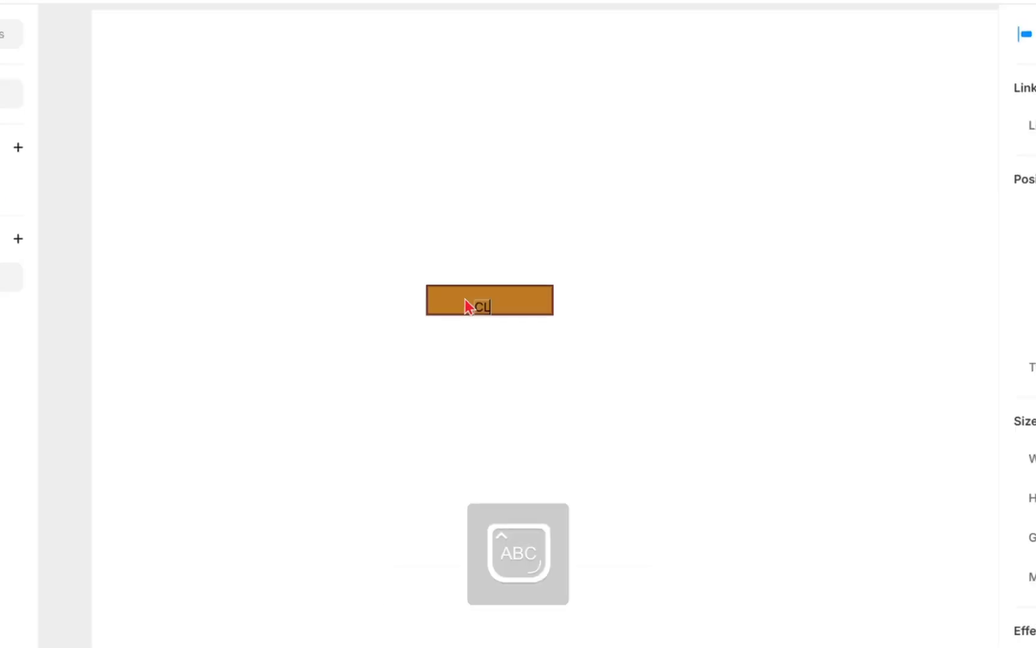
type("ICK HERE")
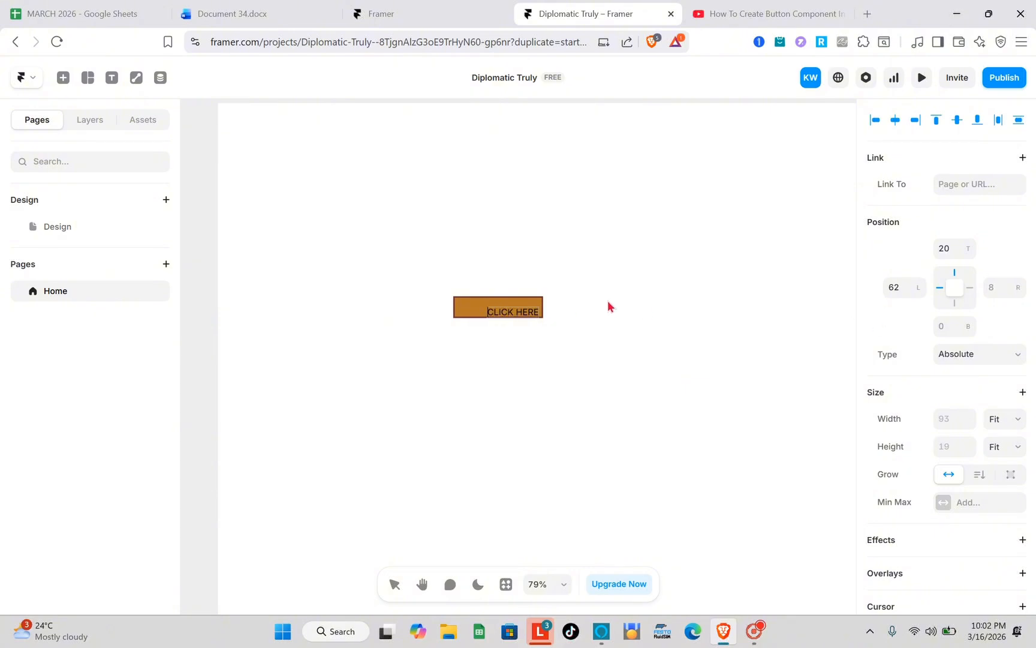
- Move the CLICK HERE text near the frame's center, about 9 px from its top edge and 41 px from its left edge
left_click_drag(509, 315, 497, 313)
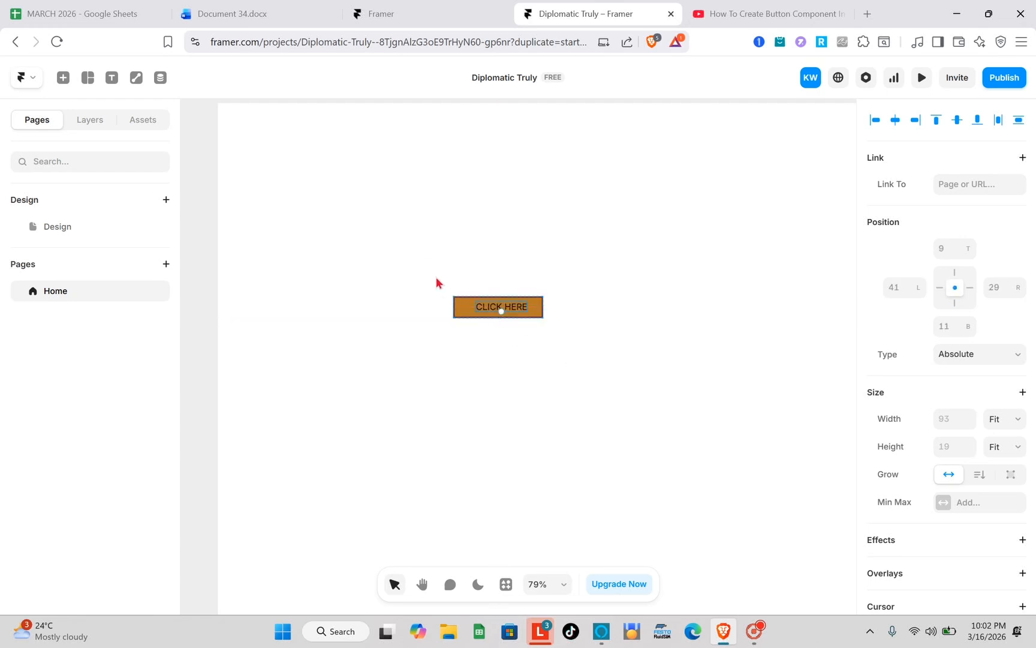
left_click_drag(437, 277, 587, 346)
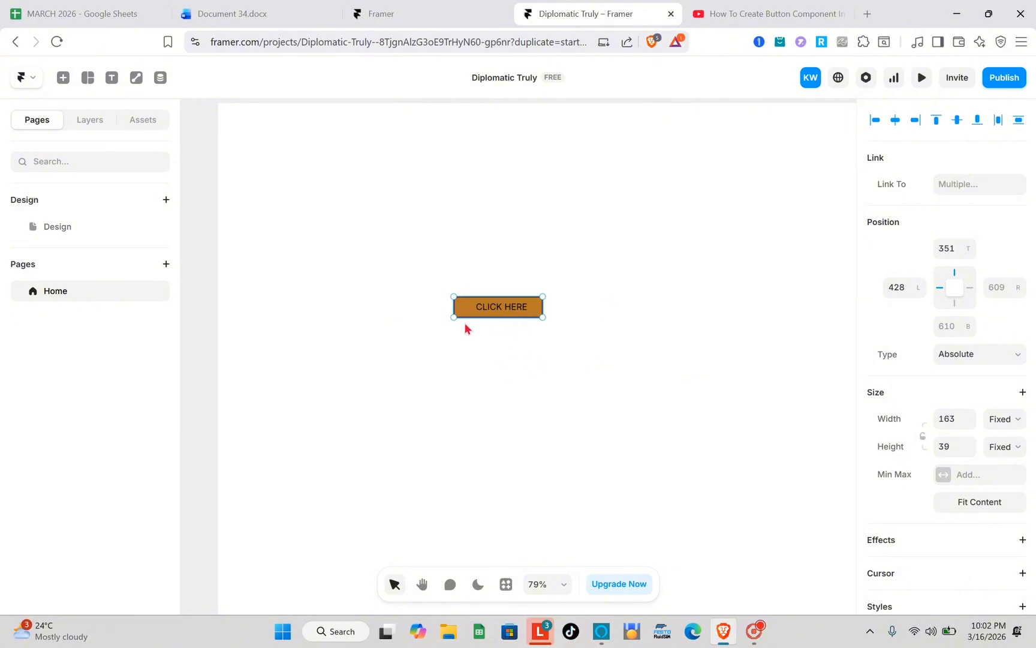
left_click(538, 372)
- Link the CLICK HERE text layer to the Home page
left_click(503, 311)
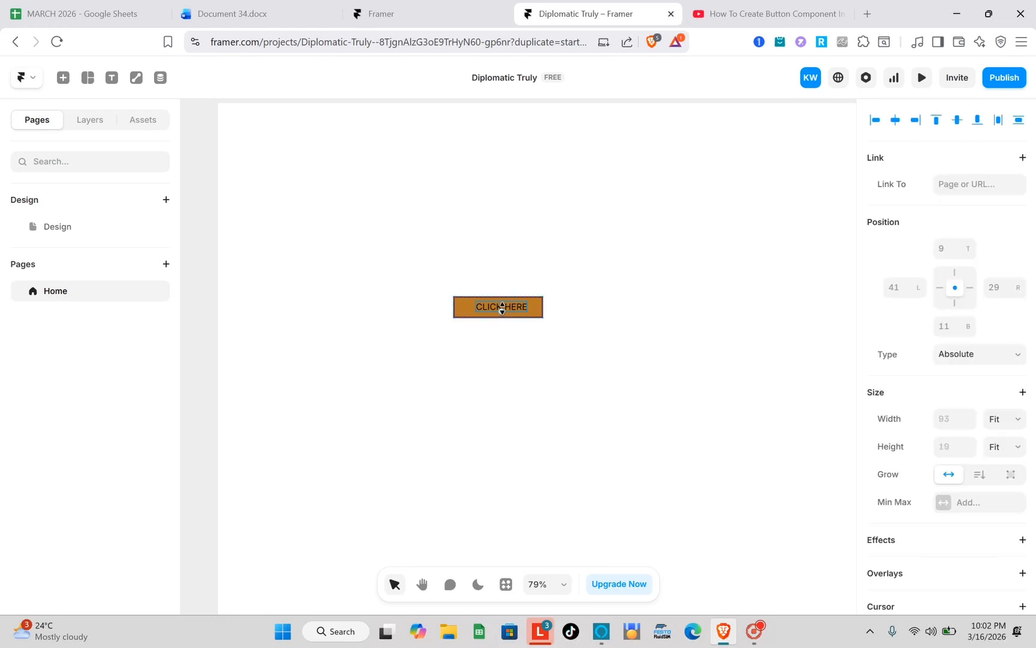
left_click(950, 184)
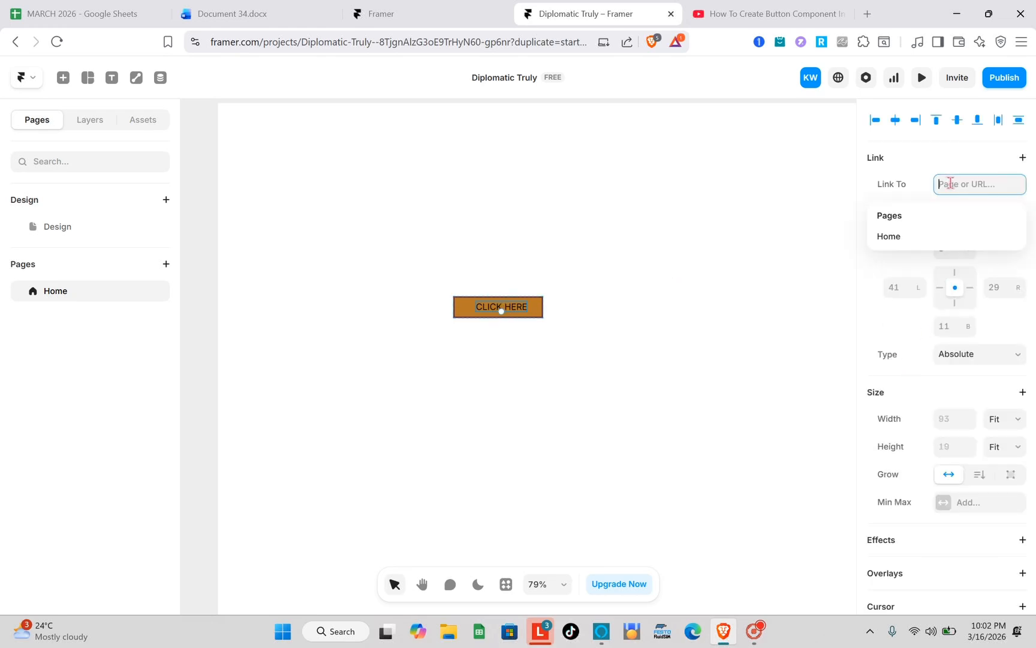
left_click(898, 239)
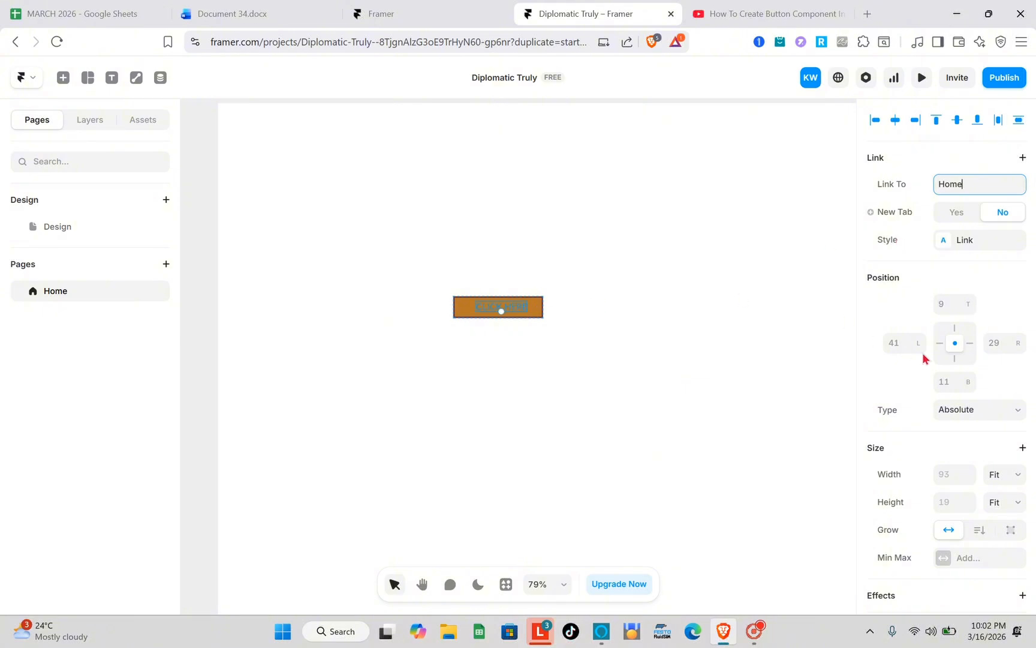
- Set the color of the CLICK HERE text to DBD3D3 and look through its remaining text properties
scroll(938, 403, "down", 5)
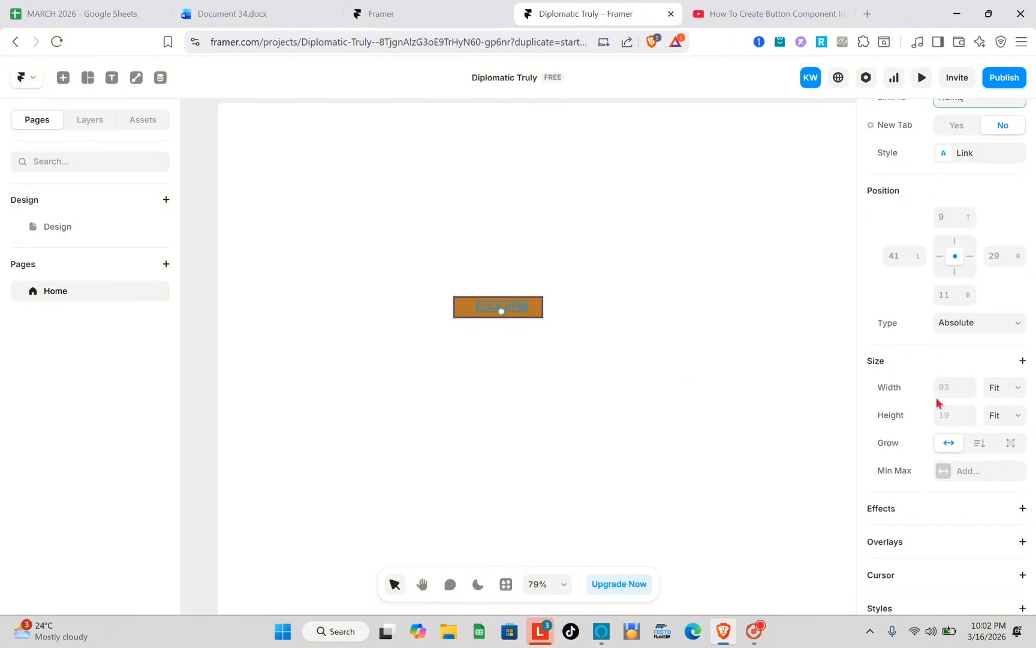
scroll(937, 404, "down", 3)
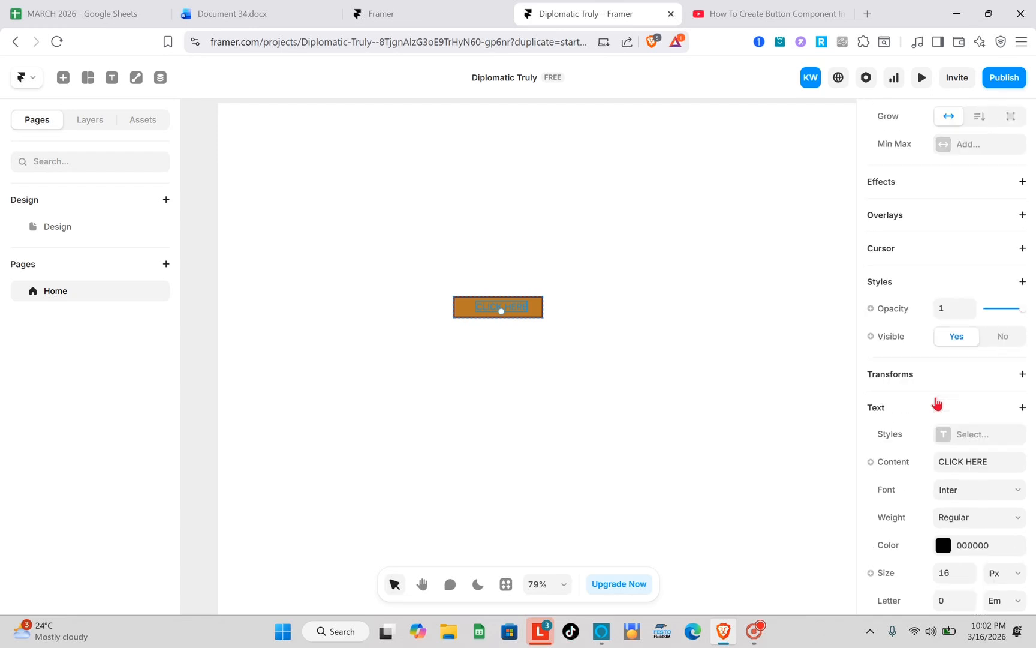
double_click(522, 310)
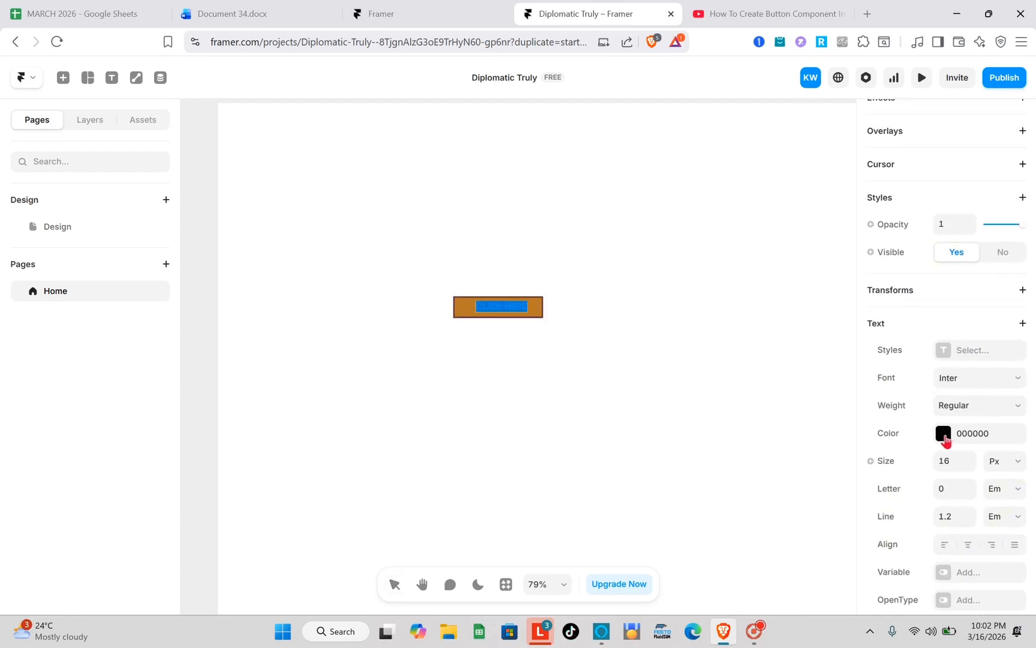
left_click(943, 433)
left_click_drag(773, 435, 792, 433)
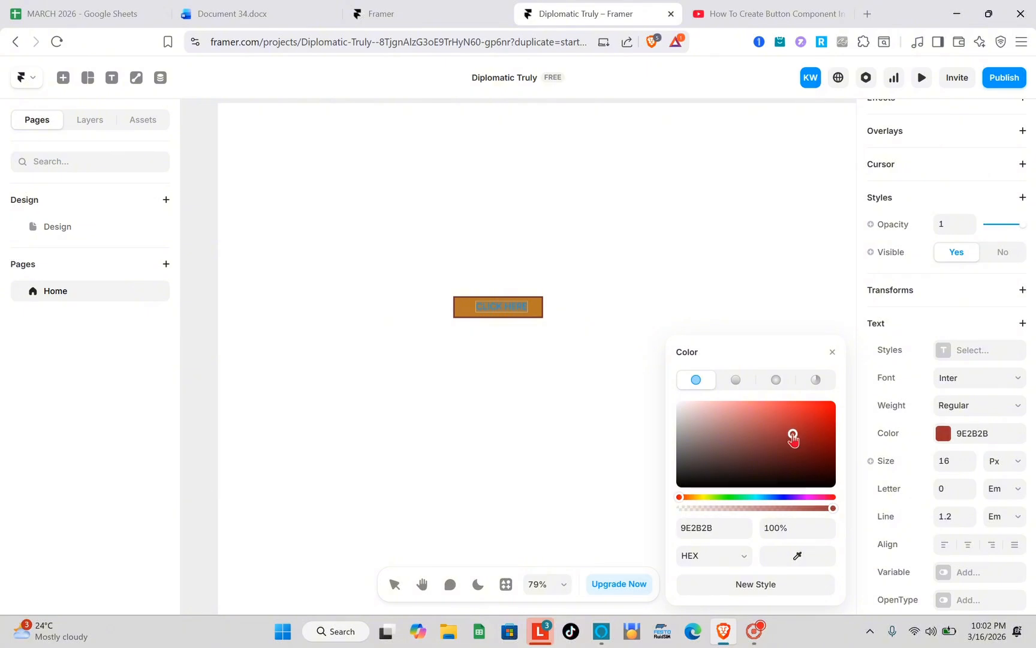
left_click(683, 415)
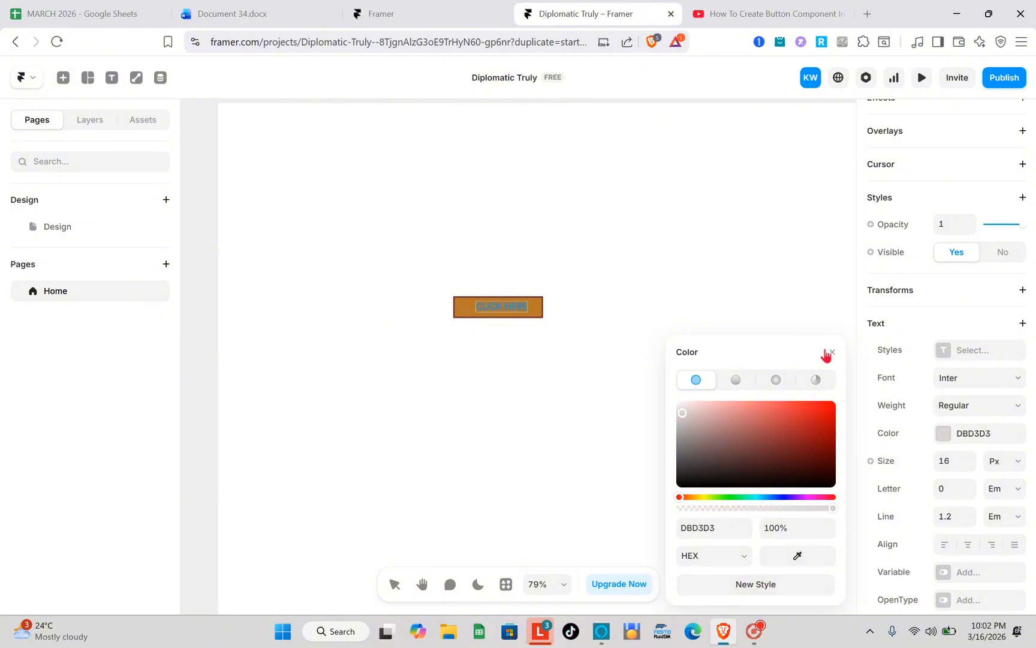
left_click(832, 353)
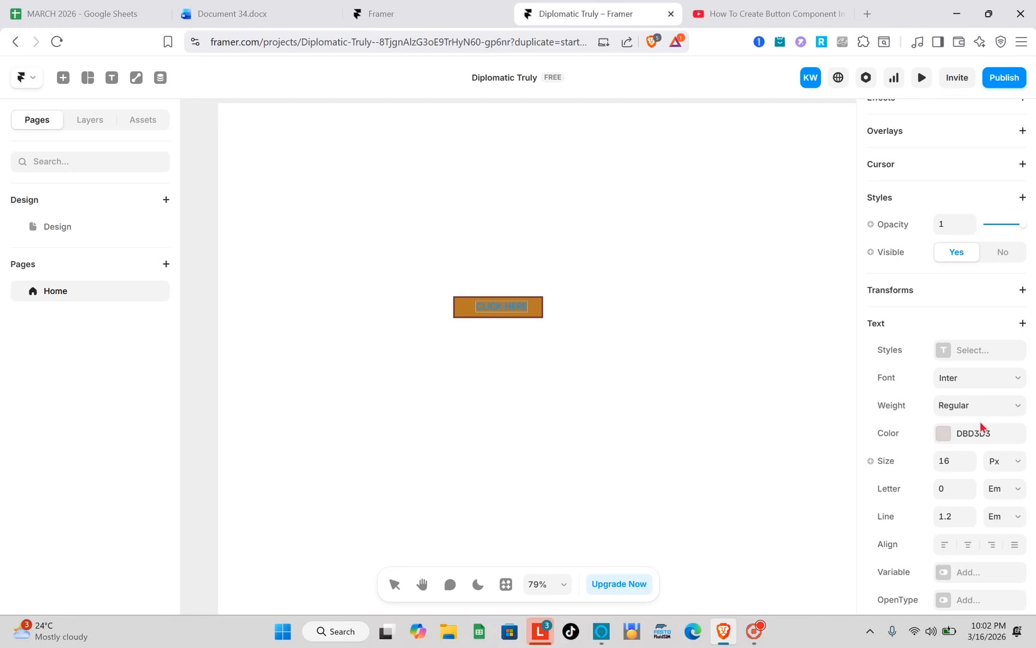
scroll(960, 414, "down", 1)
scroll(950, 402, "down", 3)
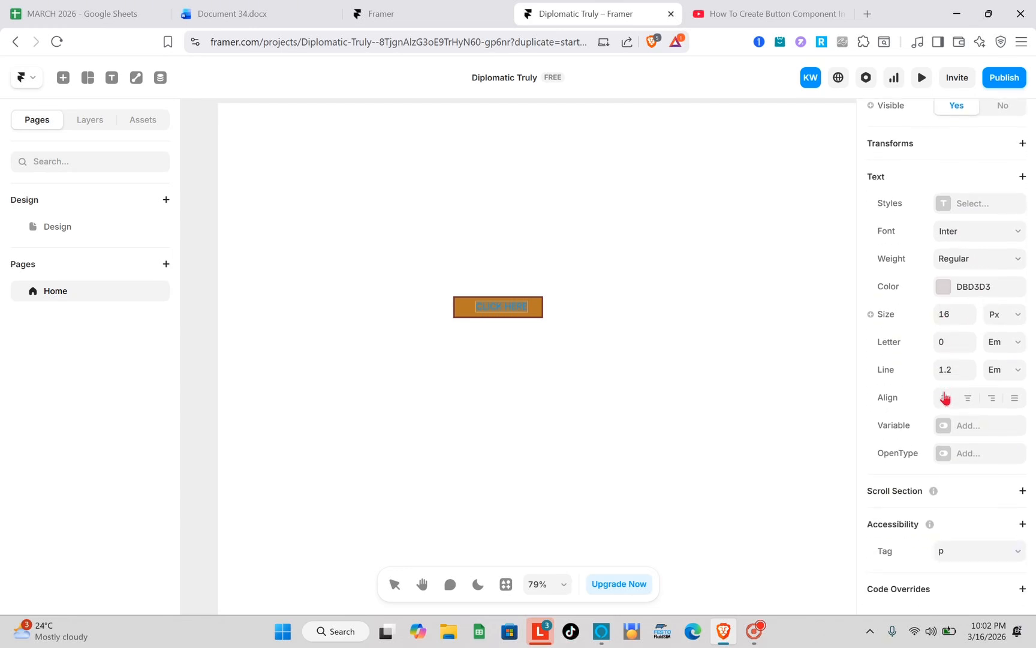
scroll(946, 398, "up", 10)
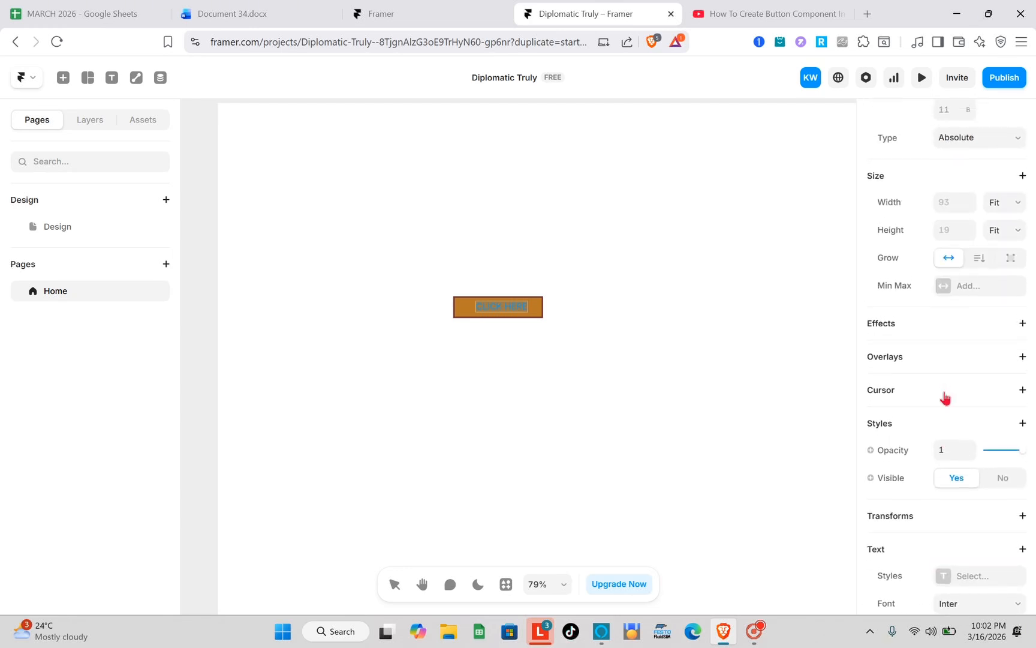
key("Escape")
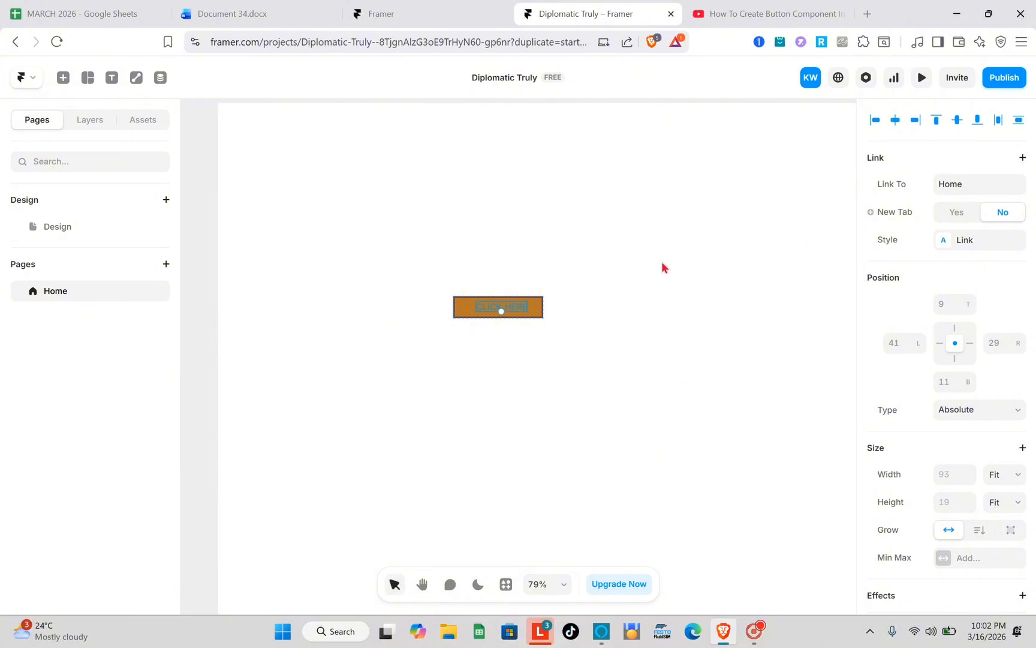
- Preview the Home page and check how the CLICK HERE button responds to the pointer
left_click(570, 362)
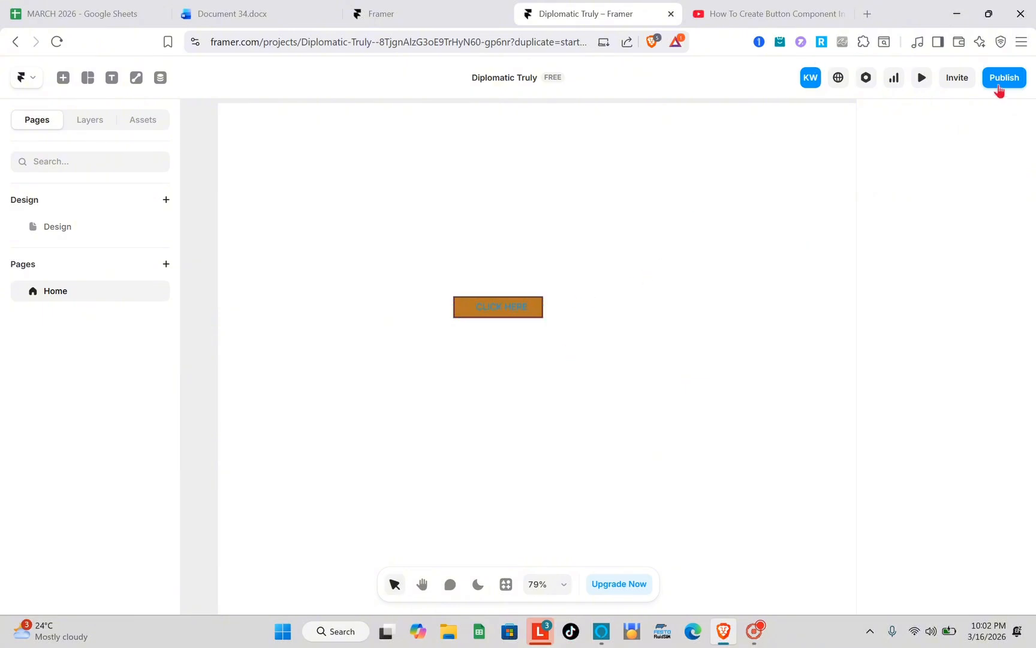
left_click(922, 78)
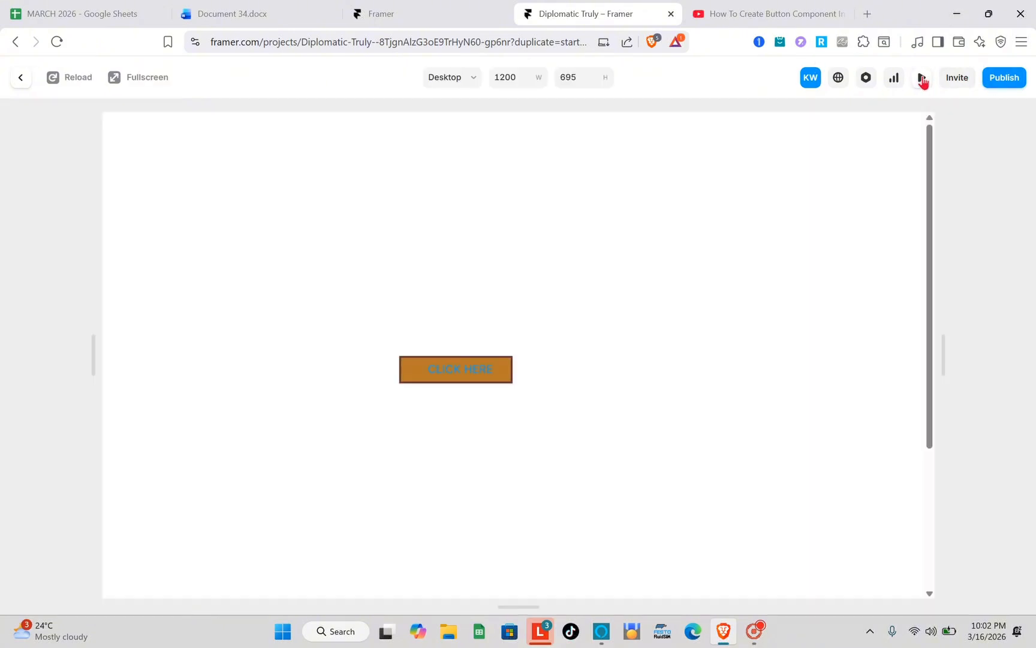
mouse_move(450, 377)
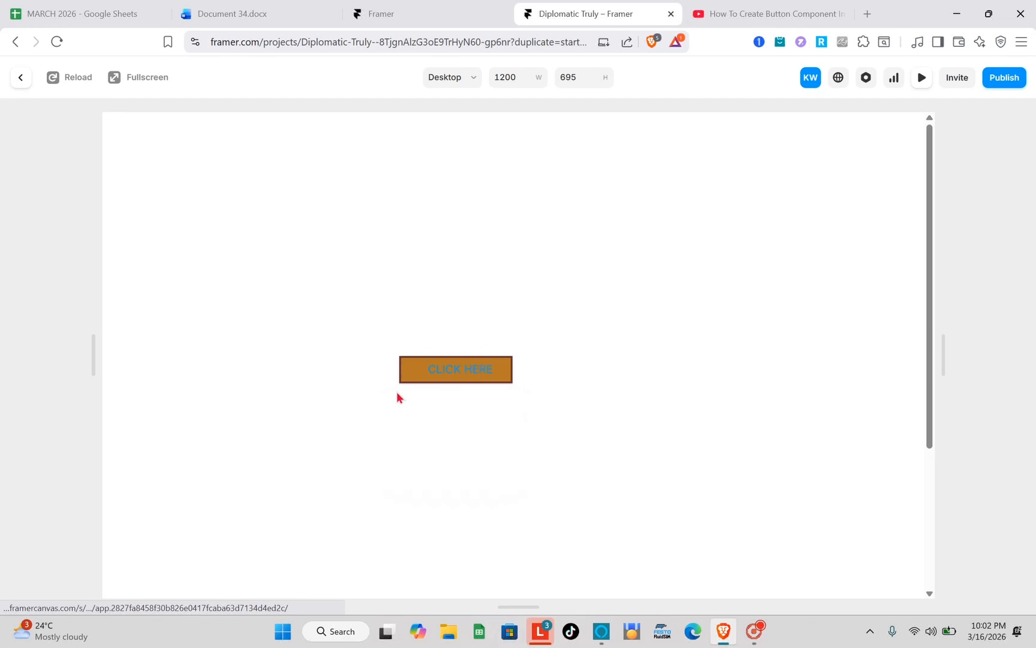